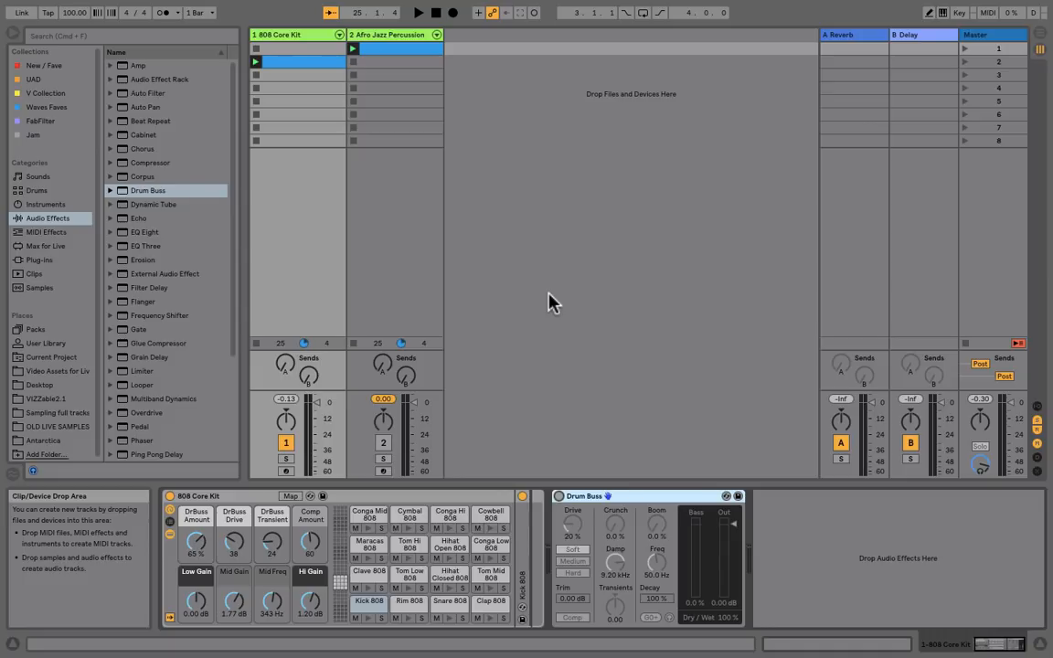
- Turn on the Drum Buss effect on the 808 Core Kit track and play the loop to compare the sound
{"action": "key", "text": "space"}
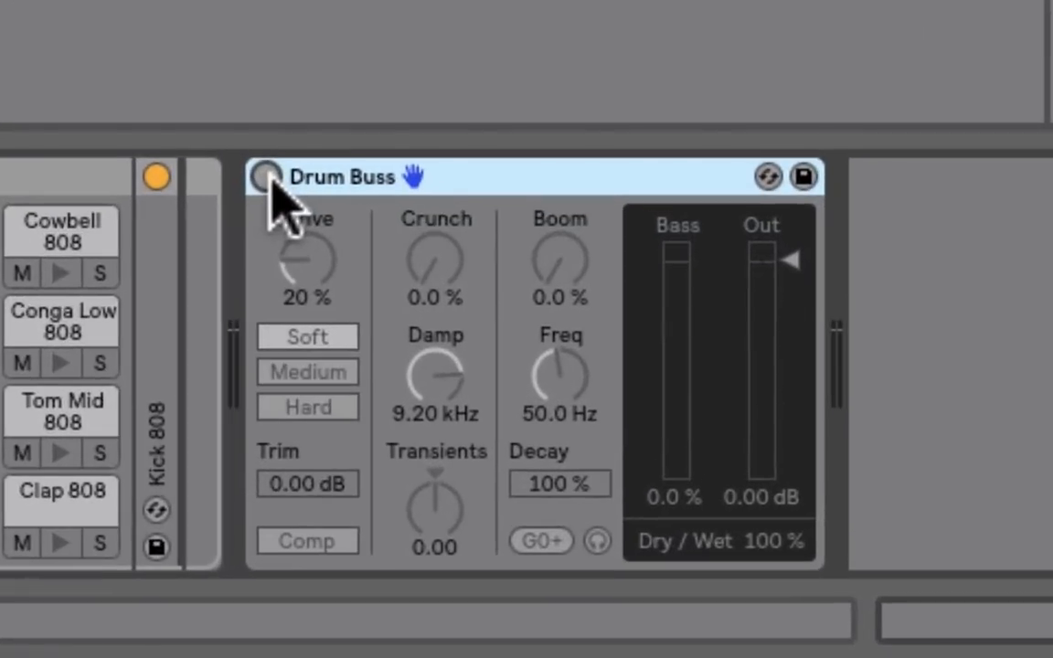
{"action": "left_click", "coordinate": [364, 284]}
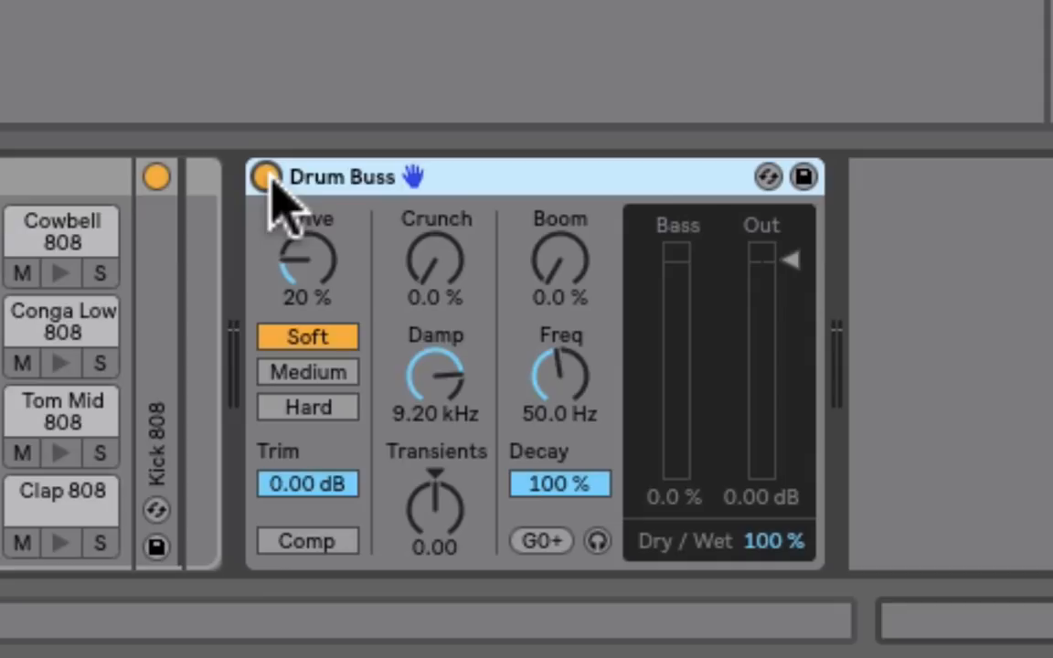
{"action": "key", "text": "space"}
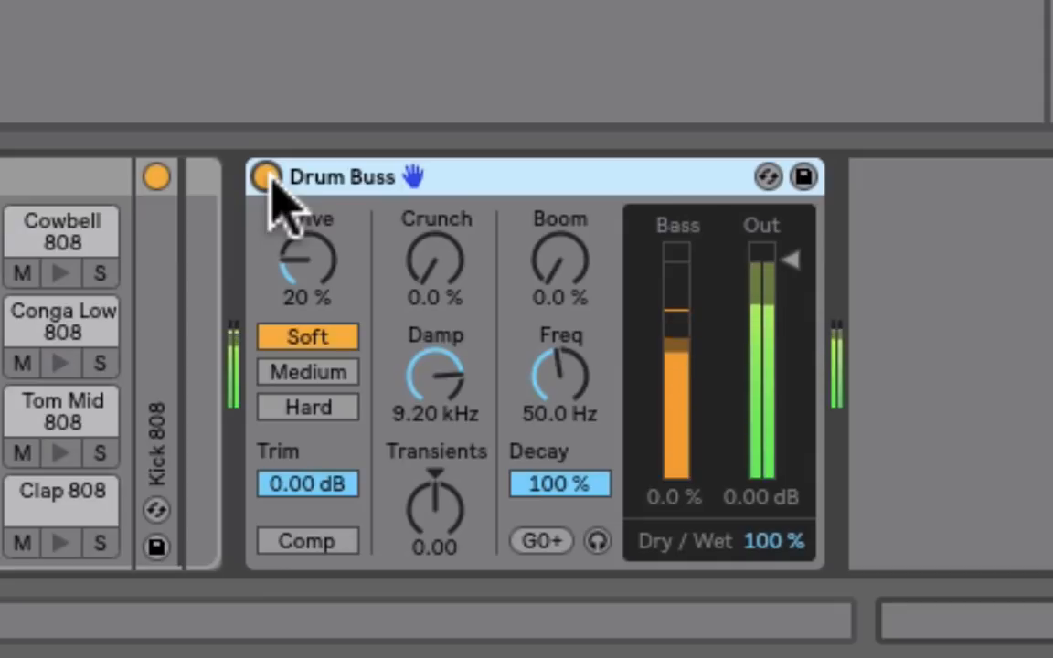
{"action": "key", "text": "space"}
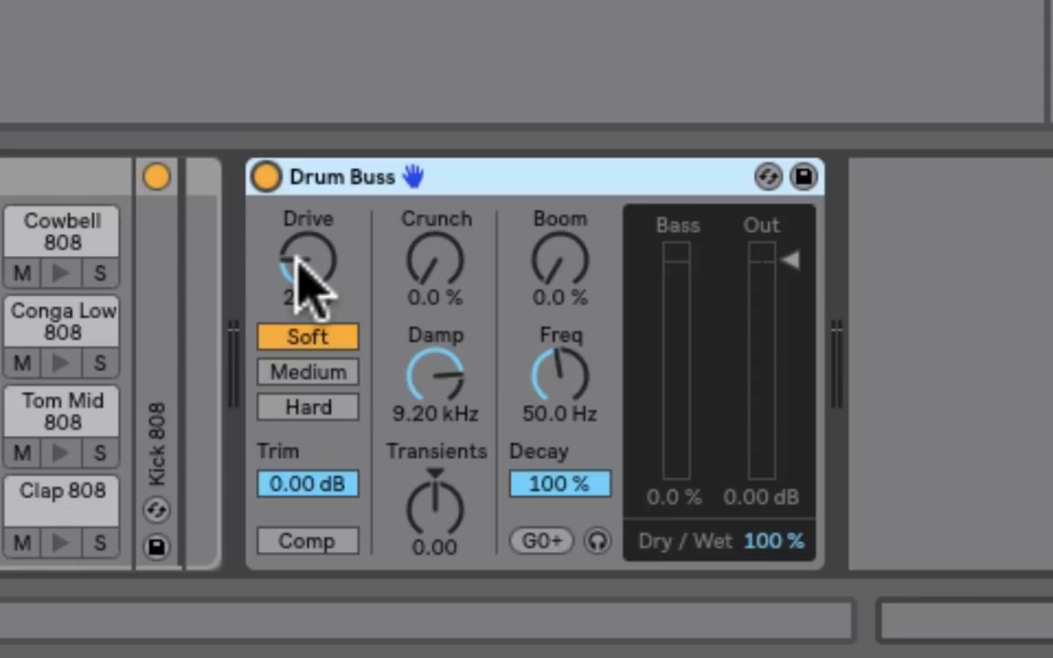
- With the loop playing, raise Drive to 100 %, try the Medium distortion type, and set it to Hard
{"action": "key", "text": "space"}
{"action": "left_click_drag", "start_coordinate": [296, 258], "coordinate": [296, 142]}
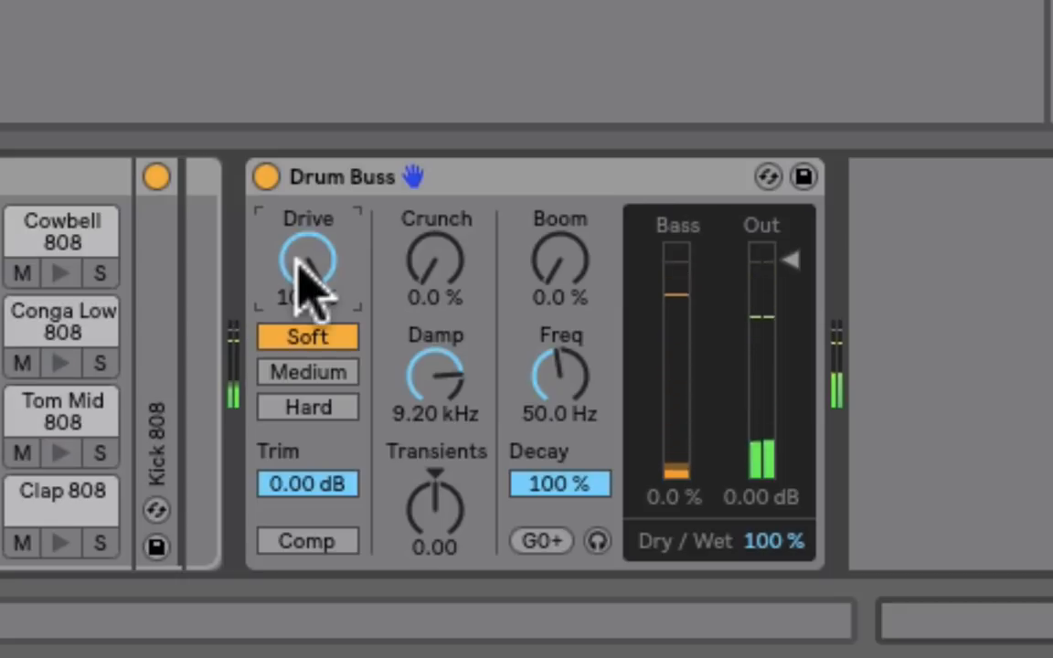
{"action": "left_click", "coordinate": [350, 372]}
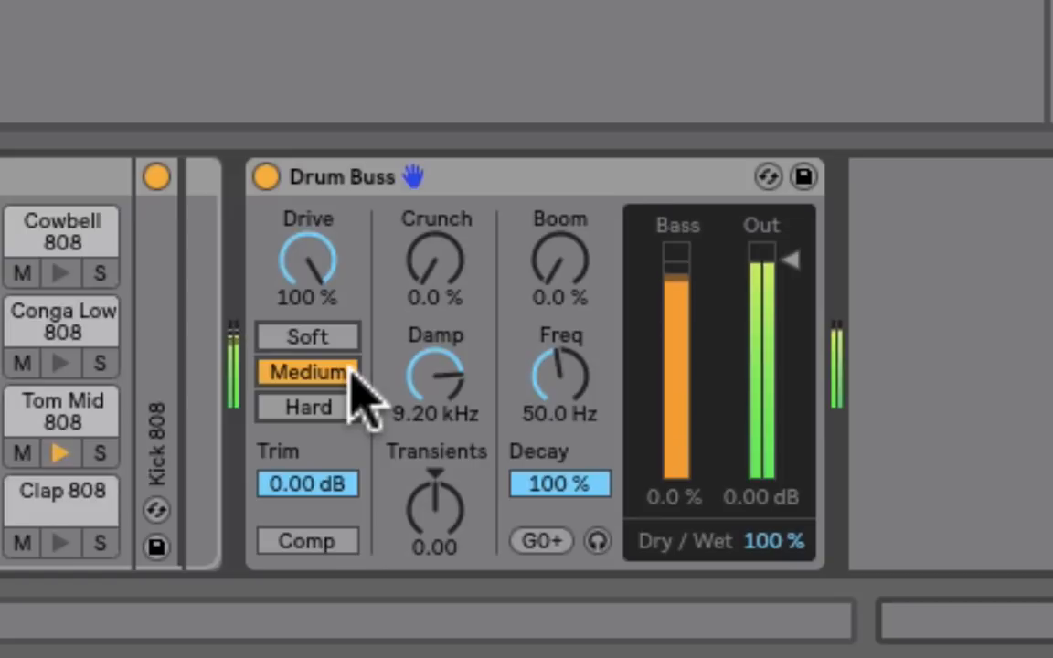
{"action": "left_click", "coordinate": [347, 408]}
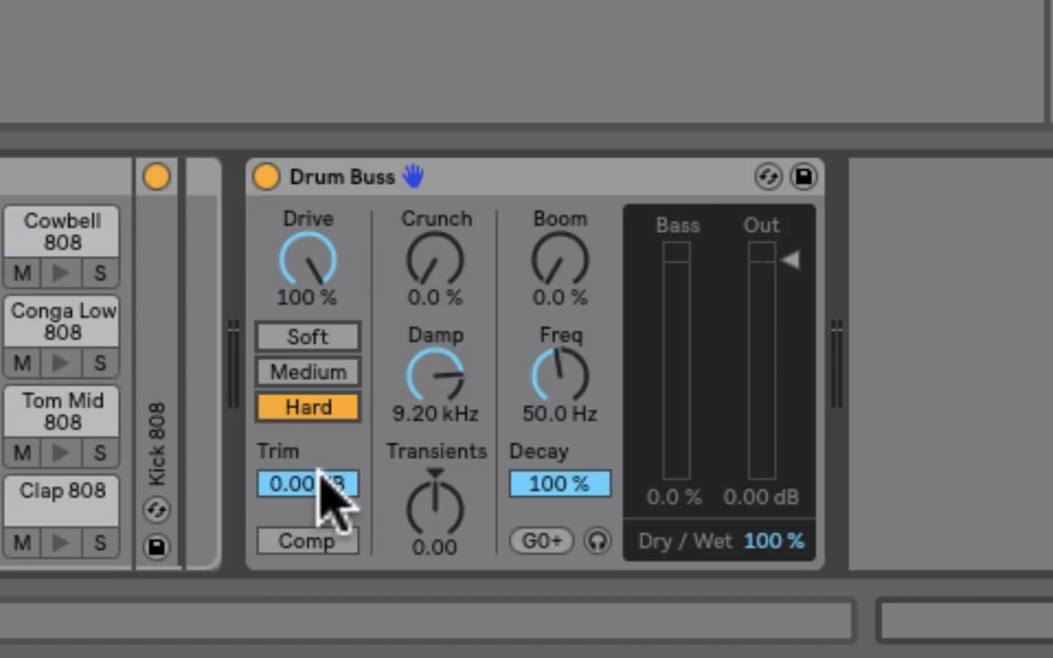
- Lower the Drum Buss Trim to about -7.81 dB and enable the compressor while auditioning the drums
{"action": "left_click_drag", "start_coordinate": [331, 494], "coordinate": [331, 567]}
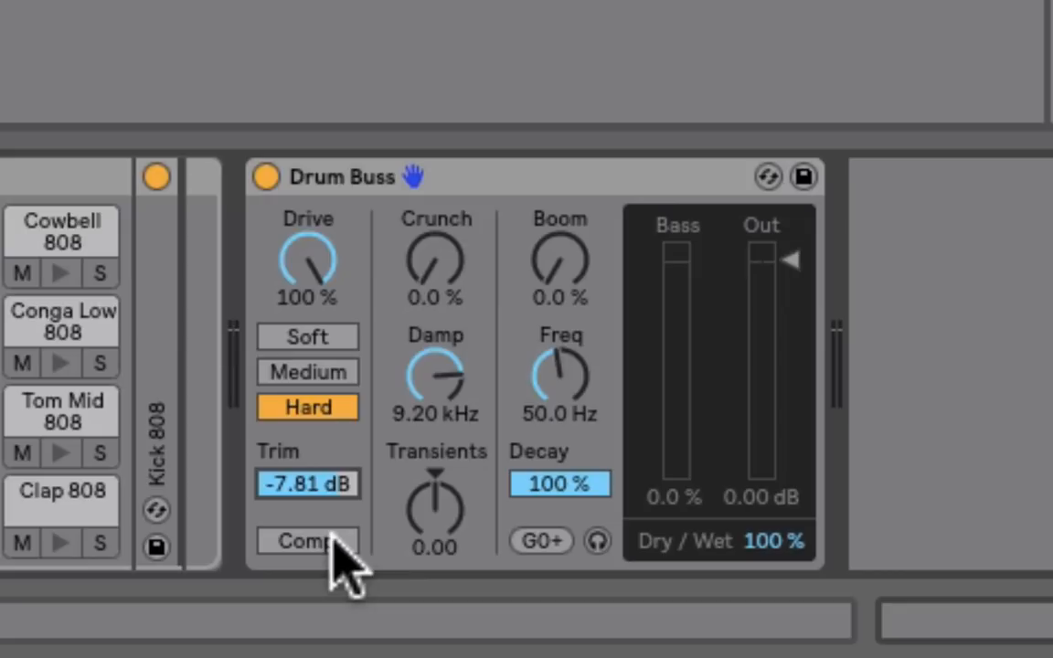
{"action": "key", "text": "space"}
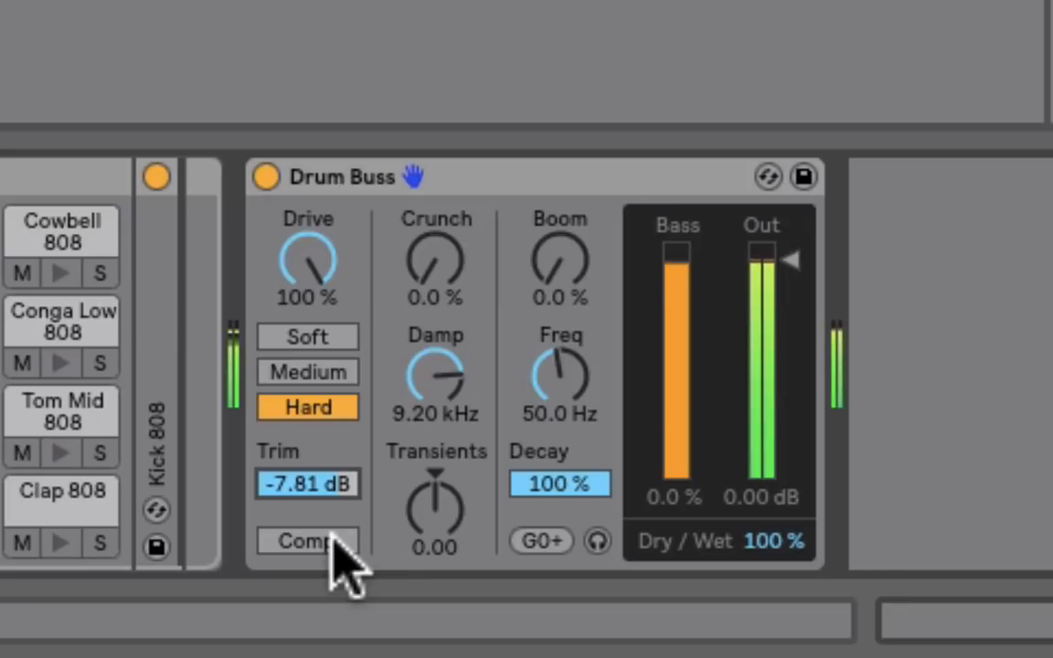
{"action": "left_click", "coordinate": [335, 540]}
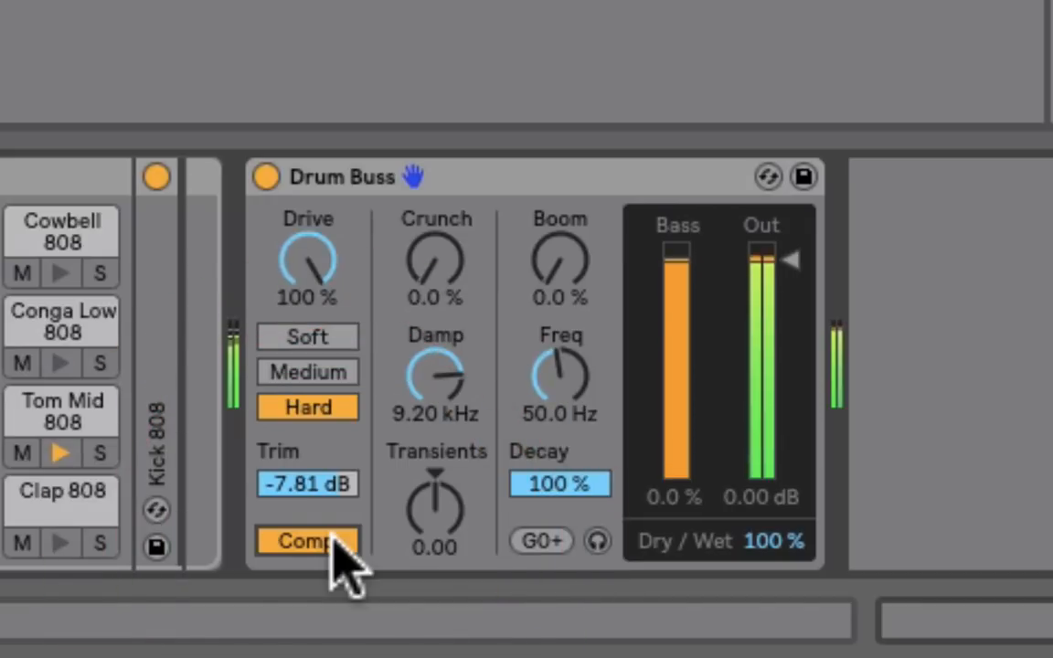
{"action": "key", "text": "space"}
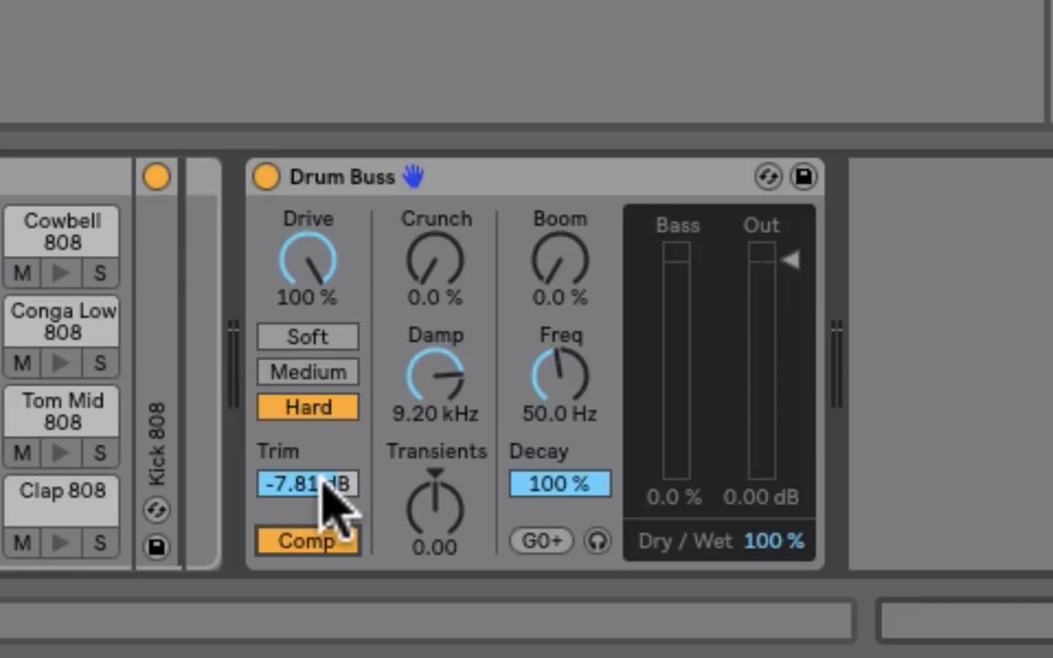
- Audition the loop with Trim at -10 dB, and set Trim to -13 dB with the loop playing
{"action": "left_click", "coordinate": [327, 493]}
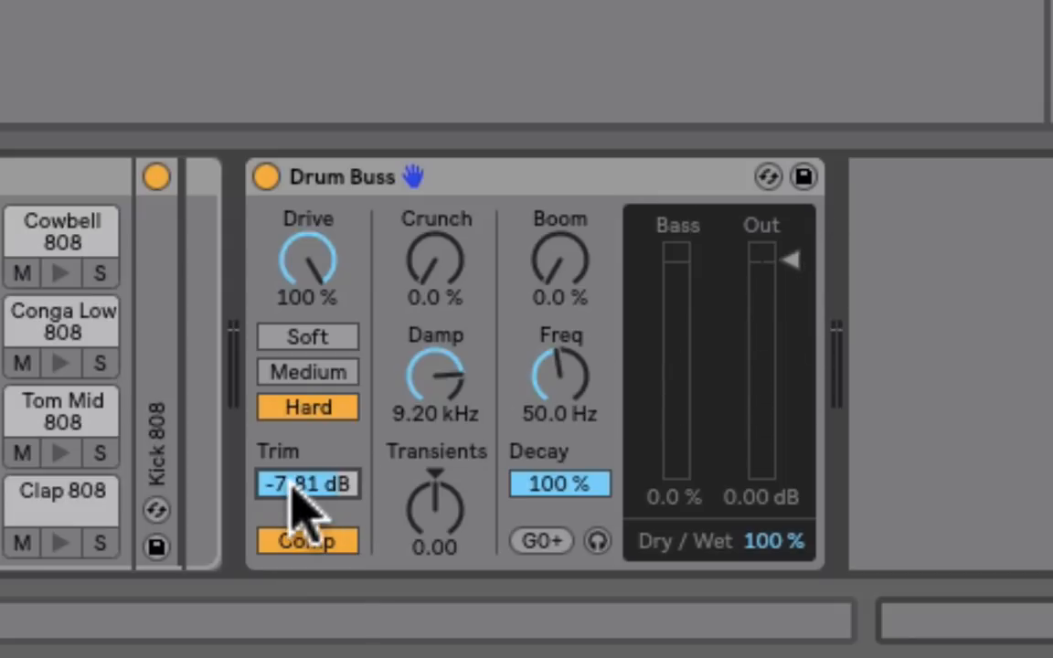
{"action": "type", "text": "-10"}
{"action": "key", "text": "Return"}
{"action": "key", "text": "space"}
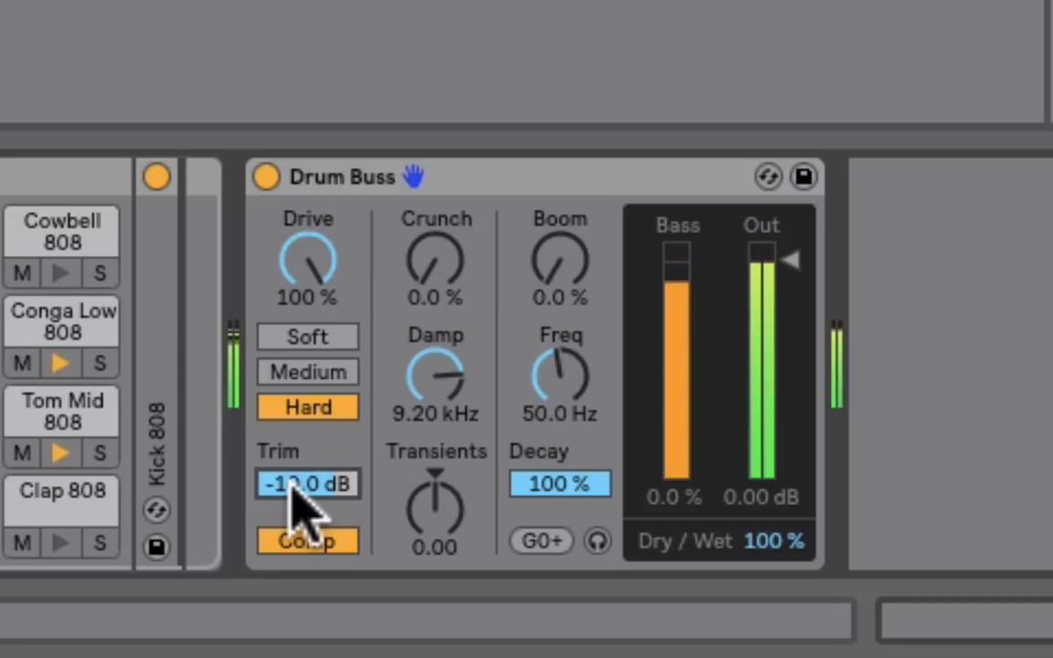
{"action": "key", "text": "space"}
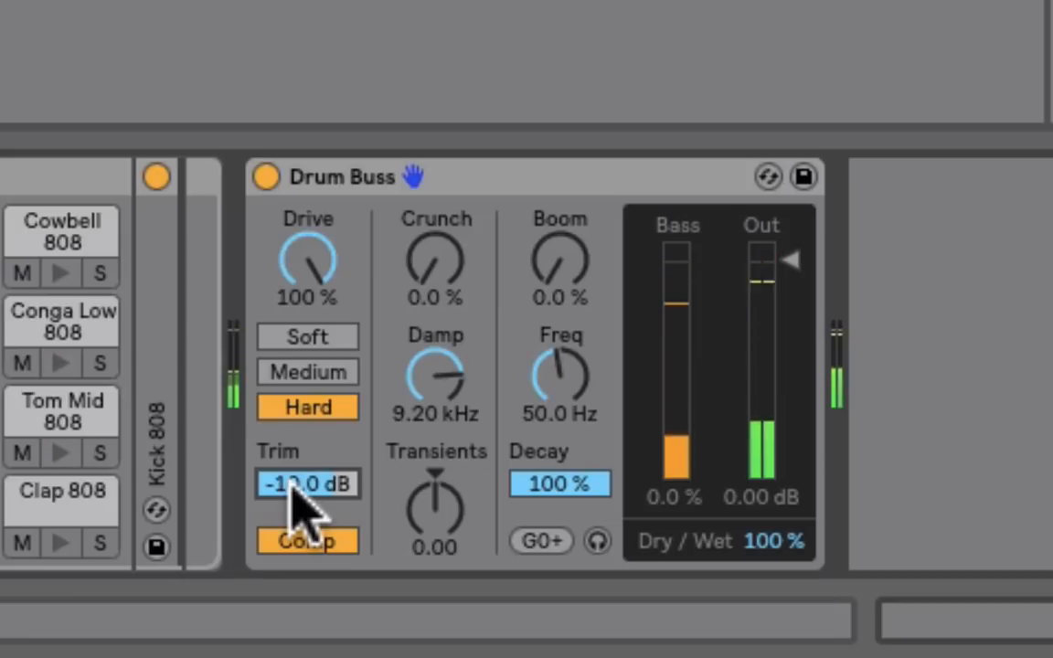
{"action": "type", "text": "-13"}
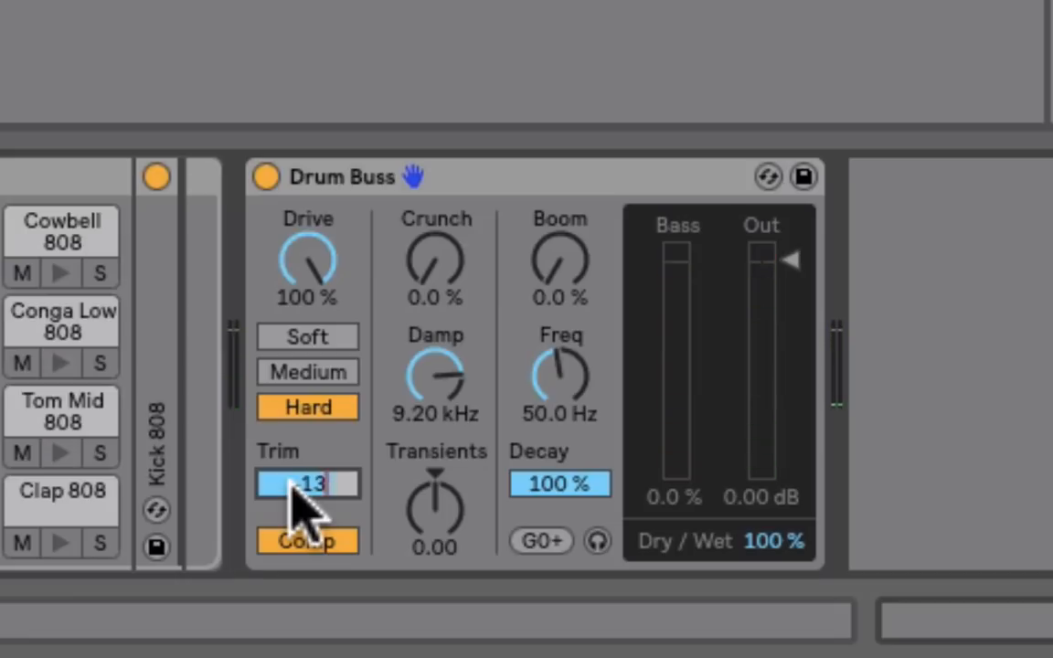
{"action": "key", "text": "Return"}
{"action": "key", "text": "space"}
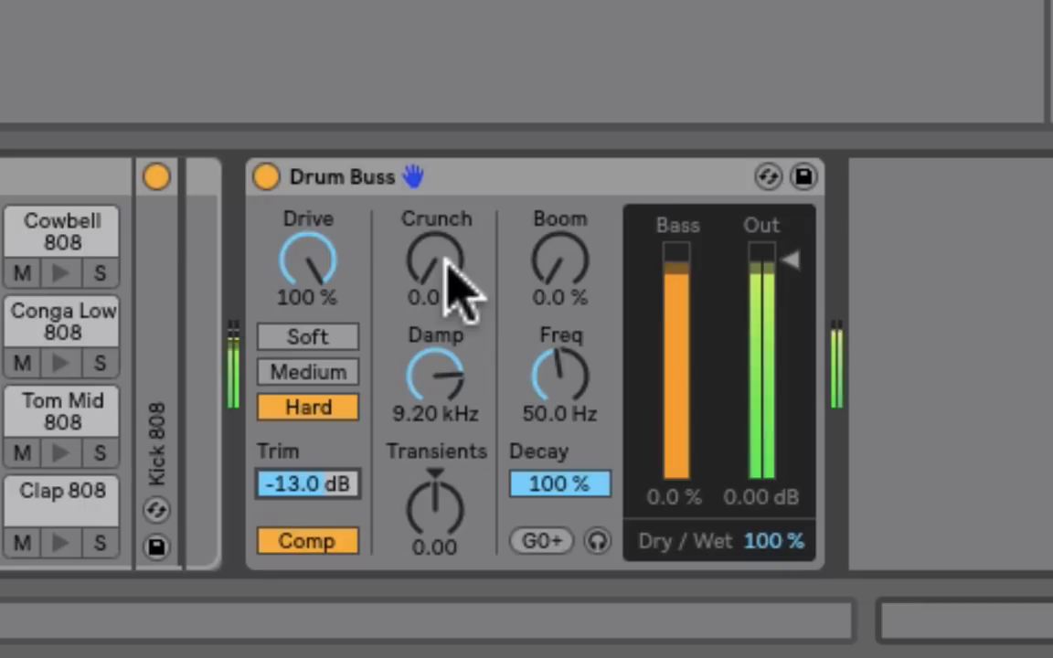
- Raise Crunch to 100 %, and sweep Damp between its 500 Hz and 20 kHz extremes during playback, ending at about 1.04 kHz
{"action": "mouse_move", "coordinate": [446, 262]}
{"action": "left_mouse_down"}
{"action": "mouse_move", "coordinate": [446, 0]}
{"action": "mouse_move", "coordinate": [447, 261]}
{"action": "left_mouse_up"}
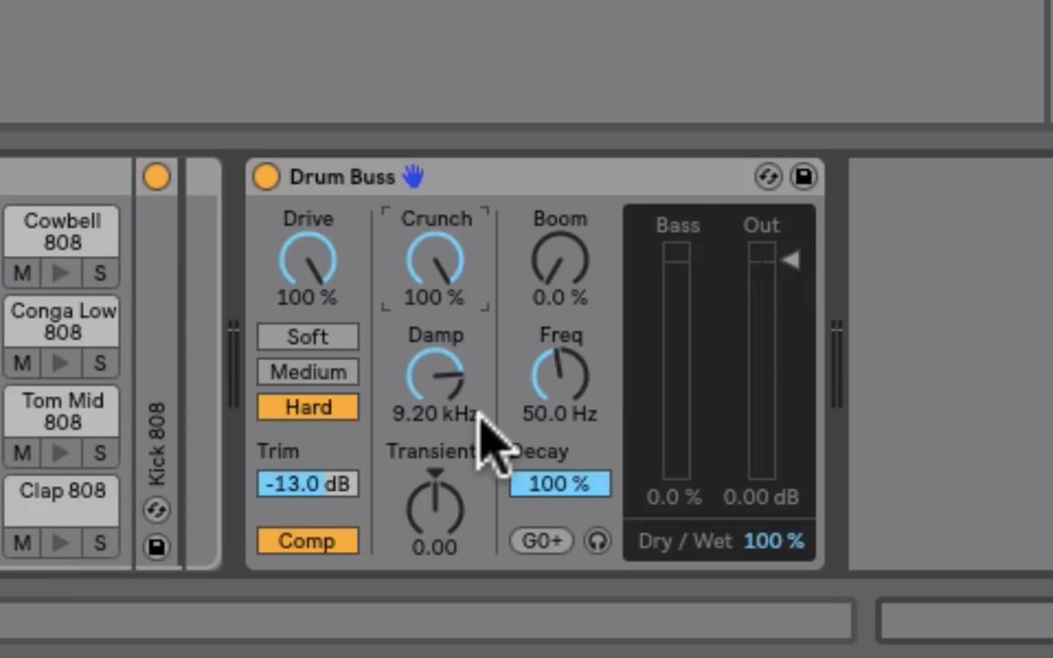
{"action": "left_click", "coordinate": [433, 387]}
{"action": "mouse_move", "coordinate": [433, 387]}
{"action": "left_mouse_down"}
{"action": "mouse_move", "coordinate": [433, 447]}
{"action": "mouse_move", "coordinate": [439, 365]}
{"action": "left_mouse_up"}
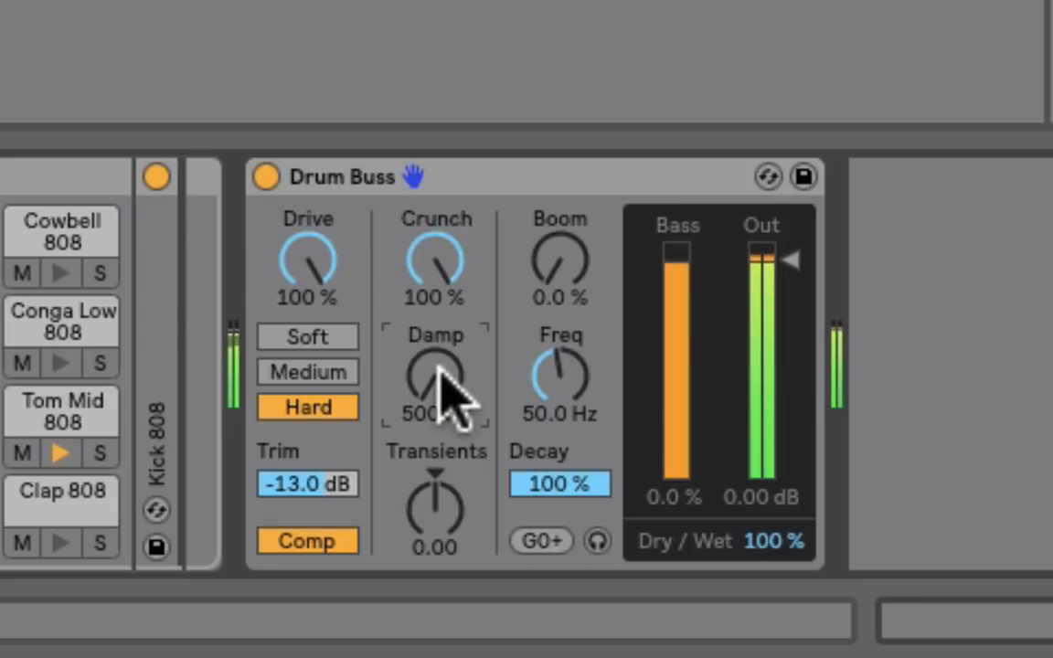
{"action": "mouse_move", "coordinate": [439, 367]}
{"action": "left_mouse_down"}
{"action": "mouse_move", "coordinate": [440, 294]}
{"action": "mouse_move", "coordinate": [447, 388]}
{"action": "left_mouse_up"}
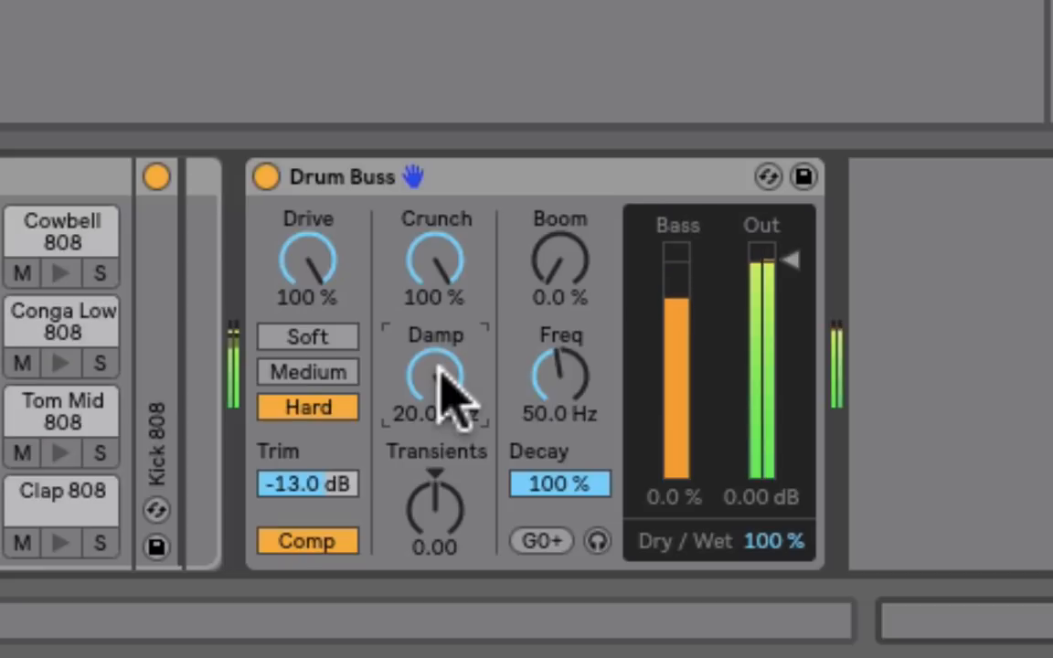
{"action": "key", "text": "space"}
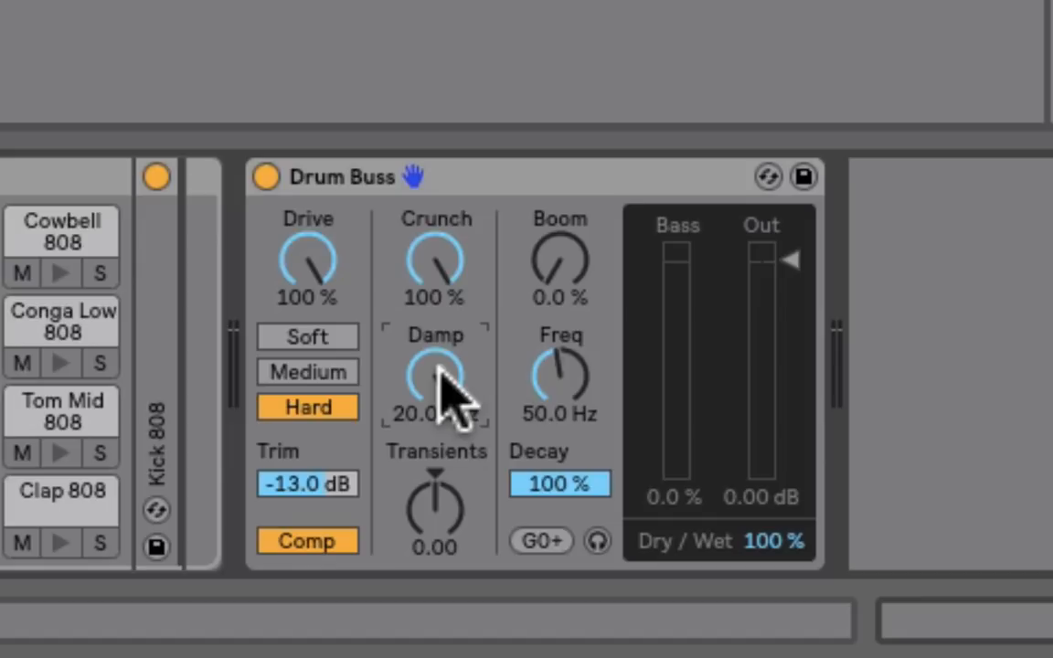
{"action": "key", "text": "space"}
{"action": "left_click_drag", "start_coordinate": [448, 384], "coordinate": [447, 461]}
{"action": "key", "text": "space"}
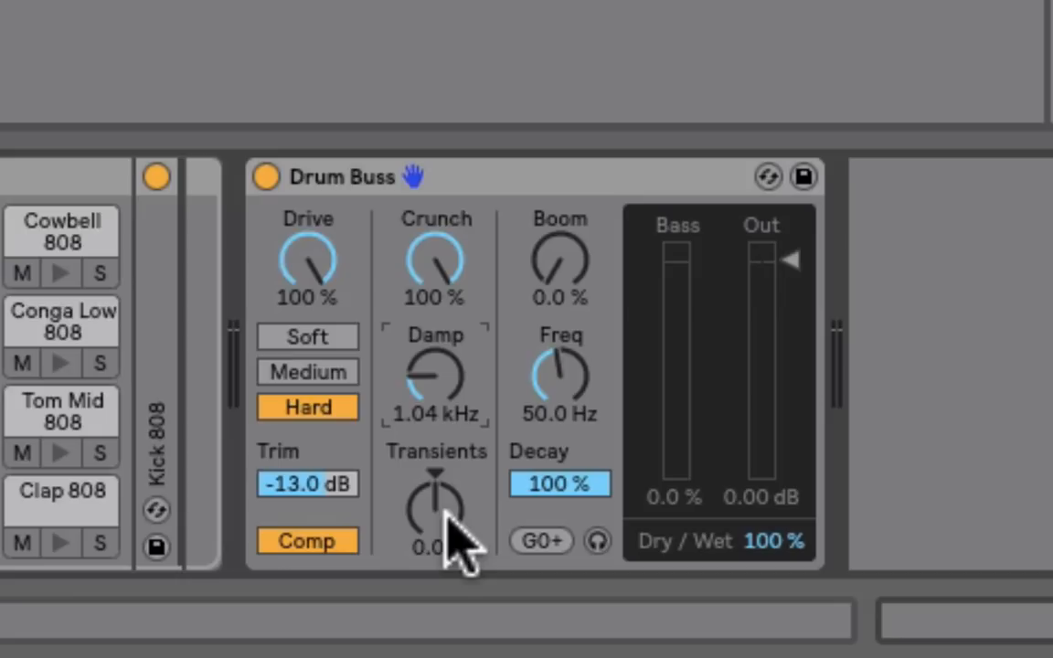
- Compare the Transients control at its -1.00 and 1.00 extremes while the loop plays, ending at -1.00
{"action": "left_click_drag", "start_coordinate": [446, 528], "coordinate": [447, 622]}
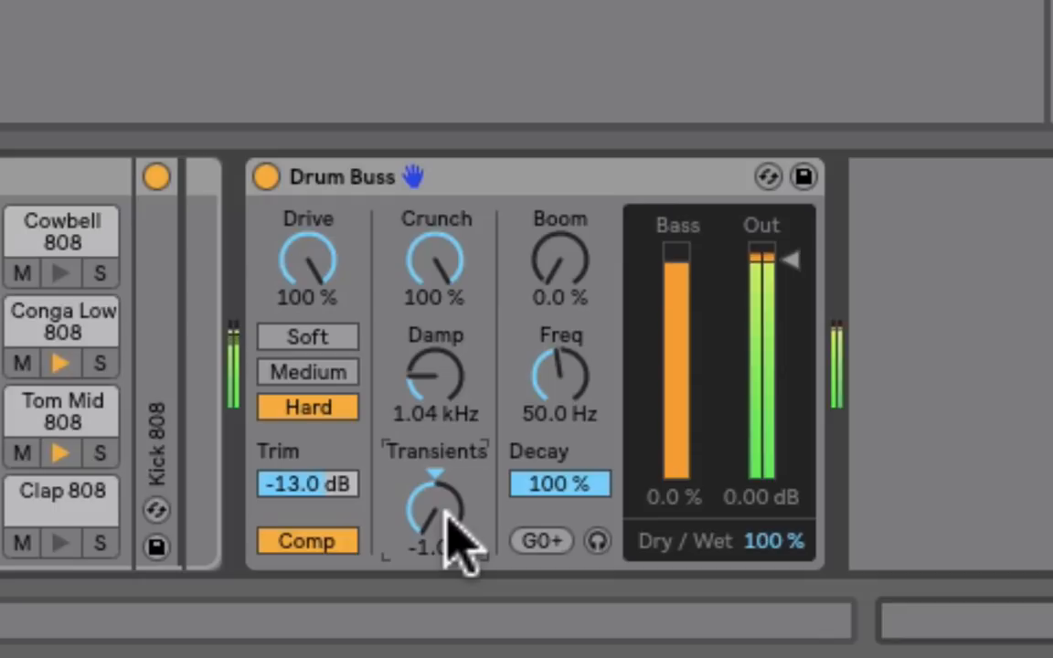
{"action": "left_click_drag", "start_coordinate": [447, 517], "coordinate": [447, 333]}
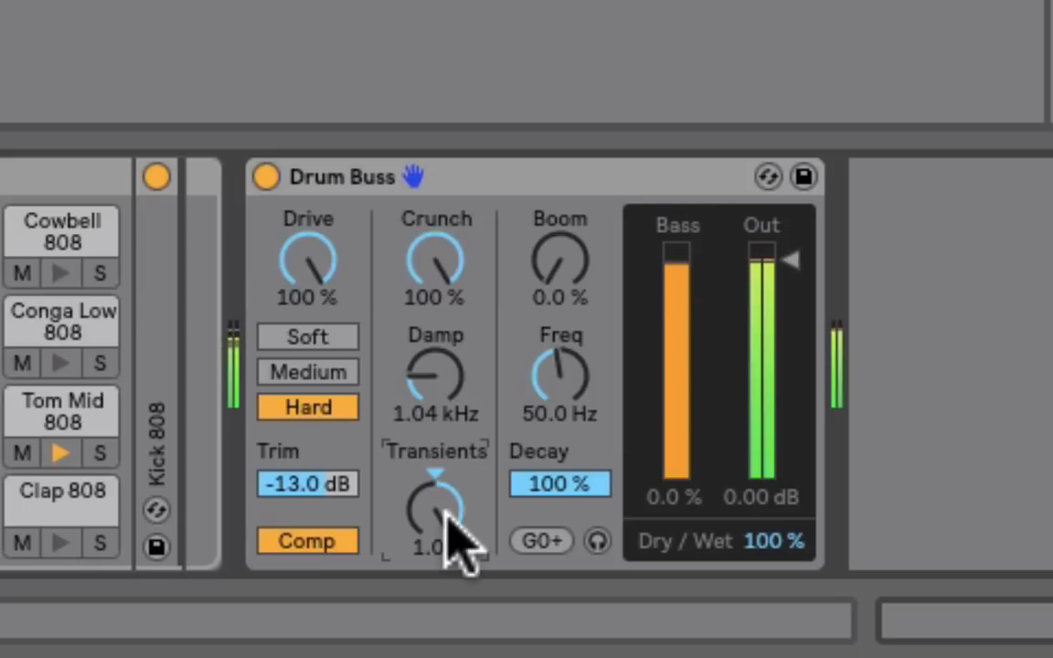
{"action": "left_click_drag", "start_coordinate": [447, 516], "coordinate": [447, 653]}
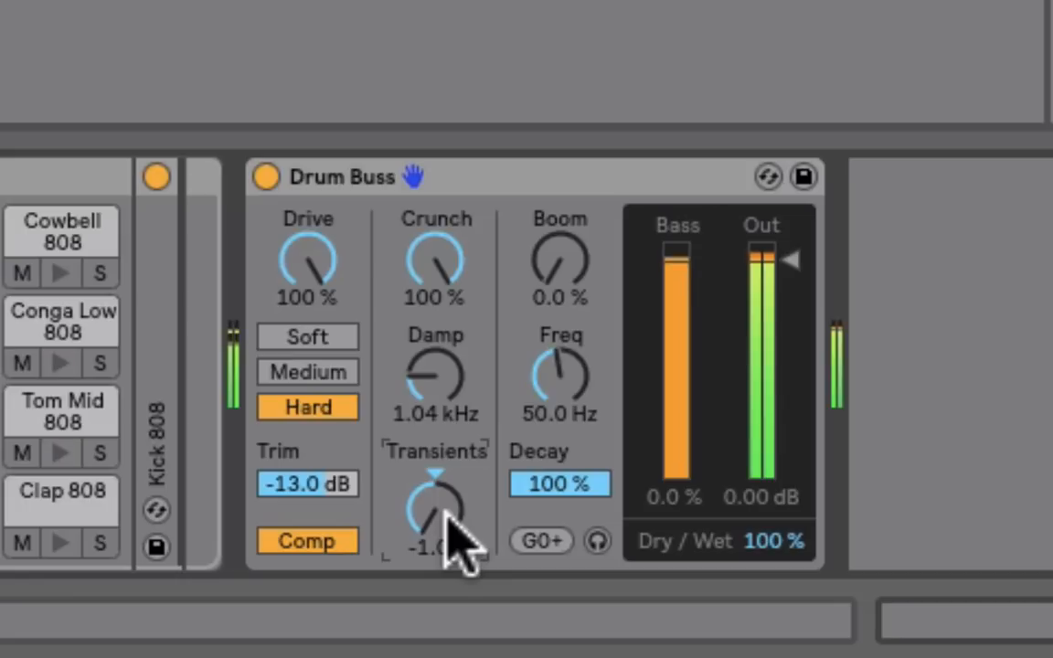
{"action": "mouse_move", "coordinate": [445, 487]}
{"action": "left_mouse_down"}
{"action": "mouse_move", "coordinate": [445, 464]}
{"action": "mouse_move", "coordinate": [445, 491]}
{"action": "left_mouse_up"}
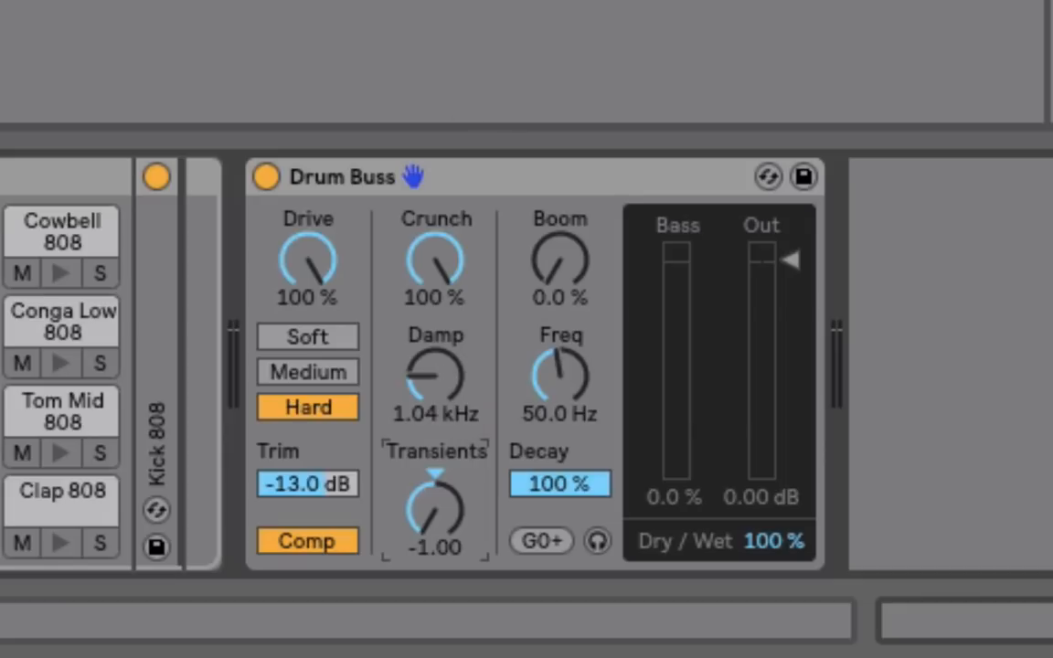
- During playback, set Damp to about 5.05 kHz and Transients to about -0.73 after trying its maximum of 1.00
{"action": "key", "text": "space"}
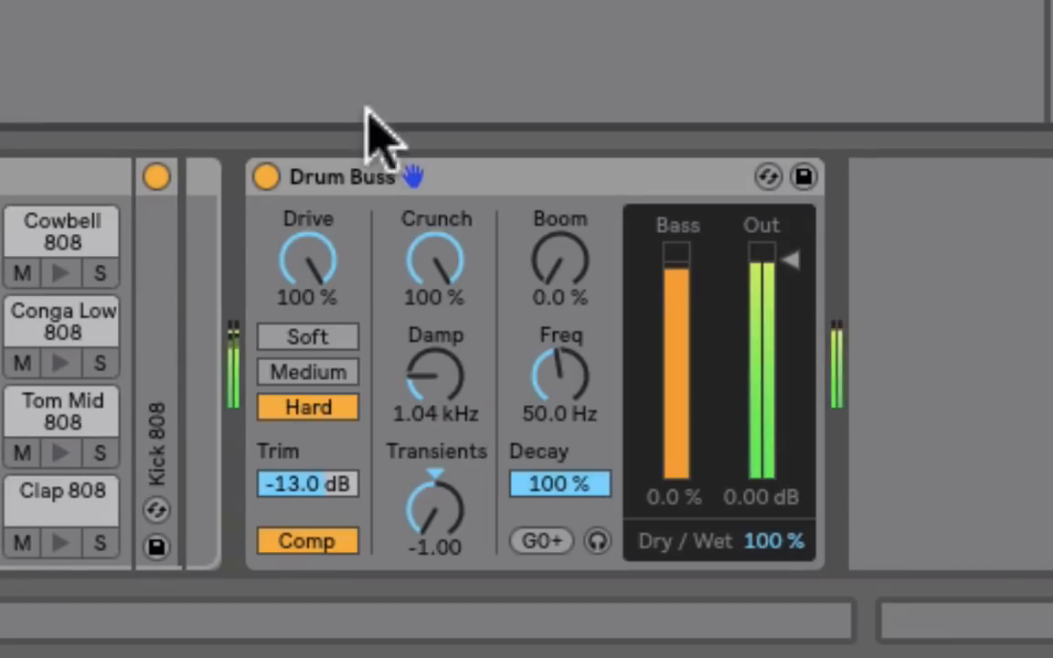
{"action": "left_click_drag", "start_coordinate": [418, 352], "coordinate": [418, 254]}
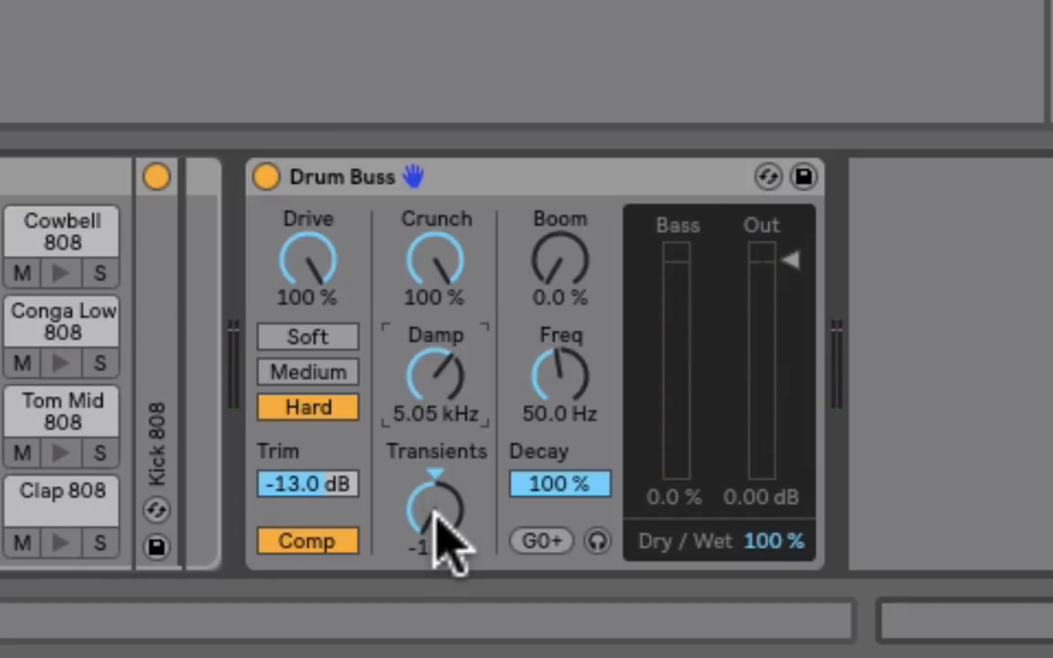
{"action": "left_click_drag", "start_coordinate": [436, 516], "coordinate": [436, 448]}
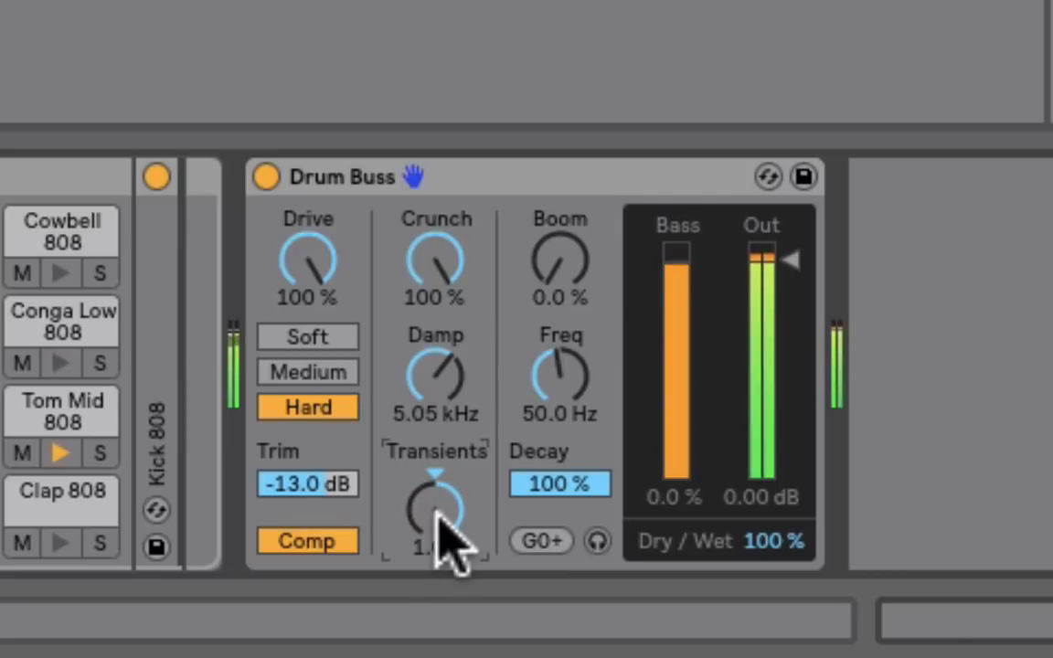
{"action": "left_click_drag", "start_coordinate": [435, 502], "coordinate": [435, 561]}
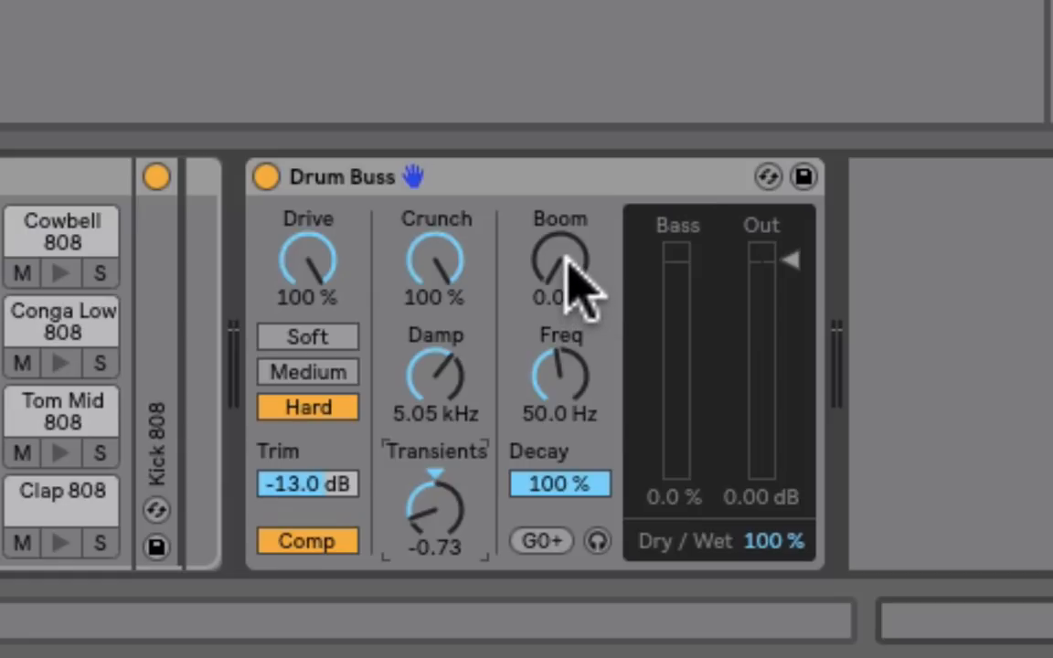
- Raise the Boom amount to 100 % and set its frequency to 55 Hz
{"action": "left_click_drag", "start_coordinate": [568, 264], "coordinate": [567, 170]}
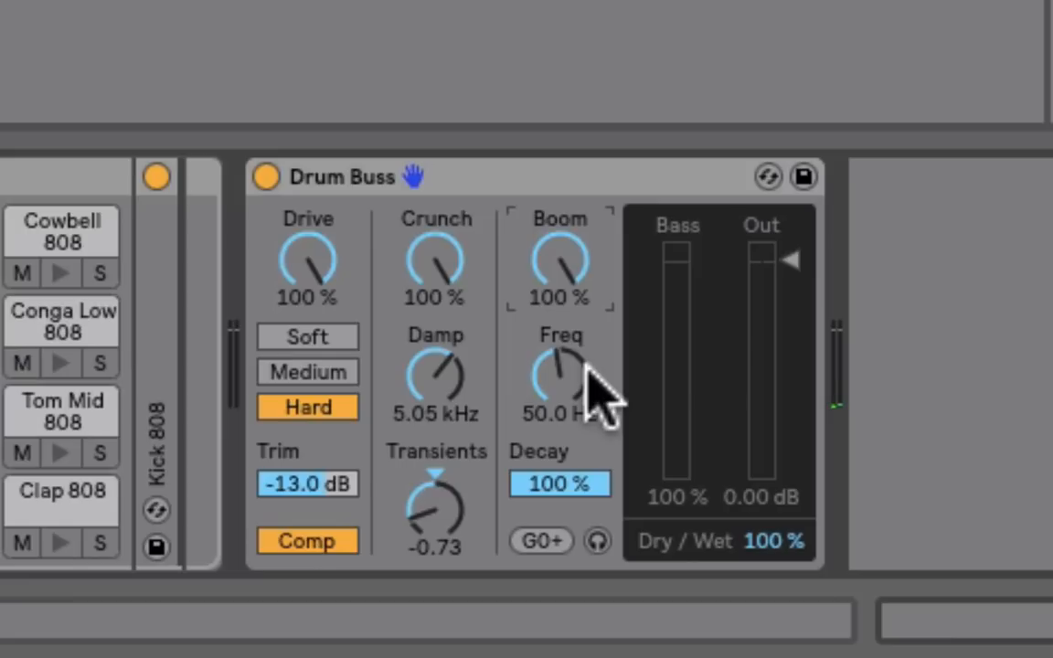
{"action": "left_click", "coordinate": [557, 413]}
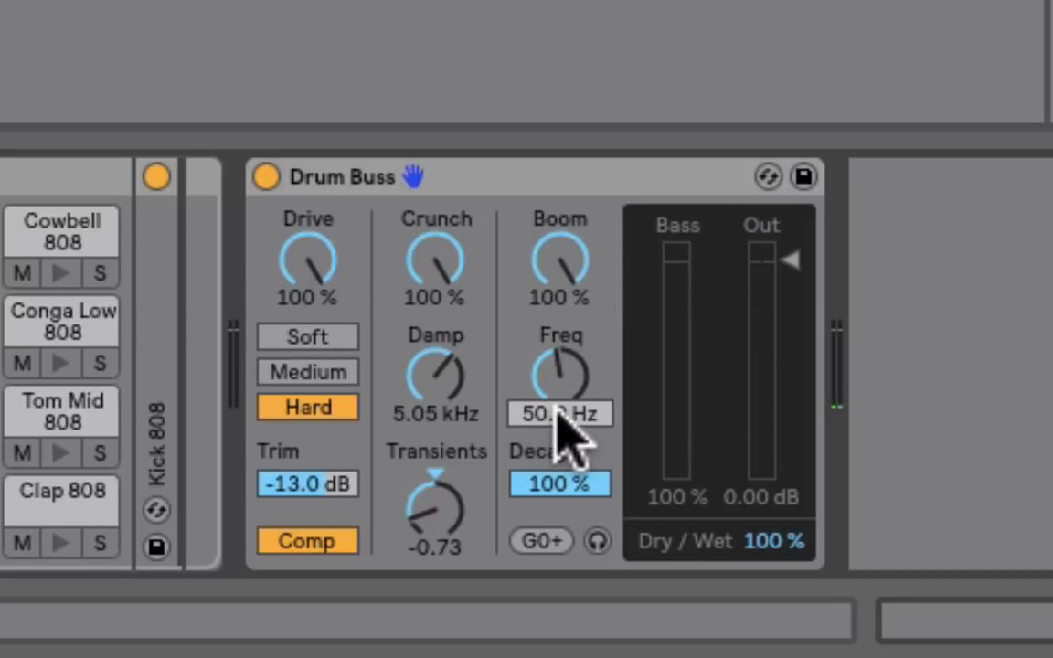
{"action": "type", "text": "55"}
{"action": "key", "text": "Return"}
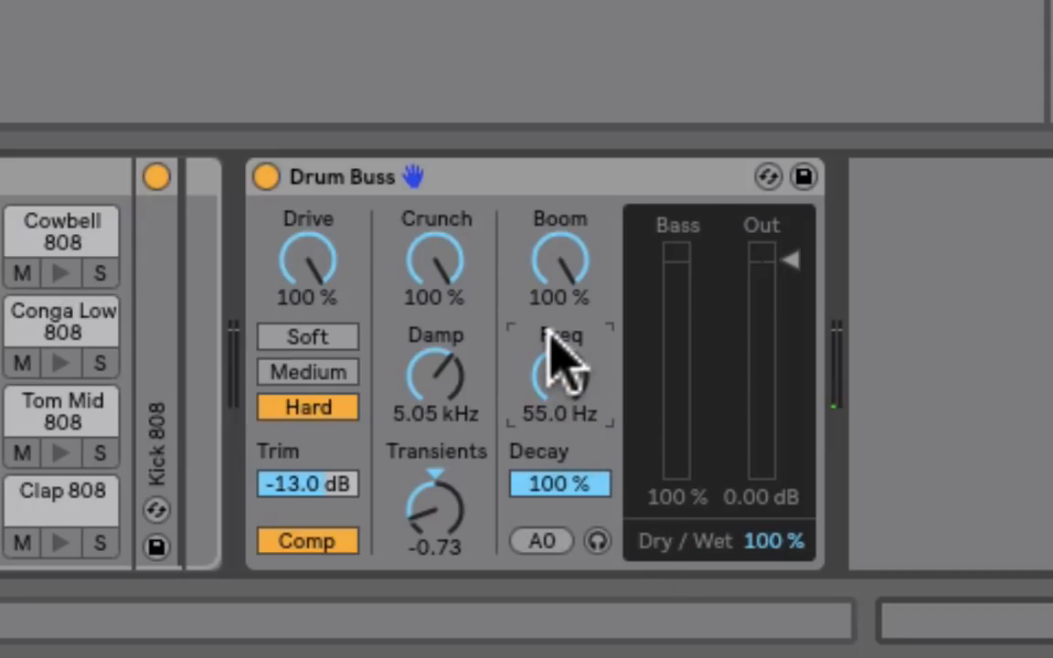
- Enable Boom audition, sweep the Boom frequency to about 62.9 Hz, and snap it to the nearest note, B0
{"action": "left_click", "coordinate": [595, 539]}
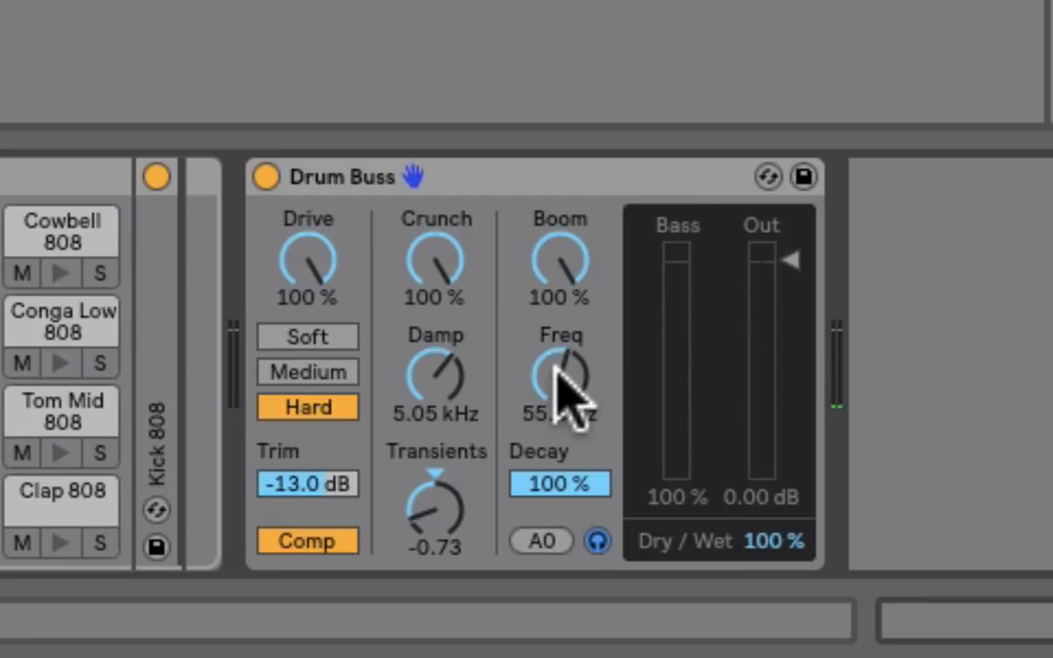
{"action": "left_click_drag", "start_coordinate": [557, 369], "coordinate": [558, 334]}
{"action": "left_click_drag", "start_coordinate": [562, 388], "coordinate": [561, 412]}
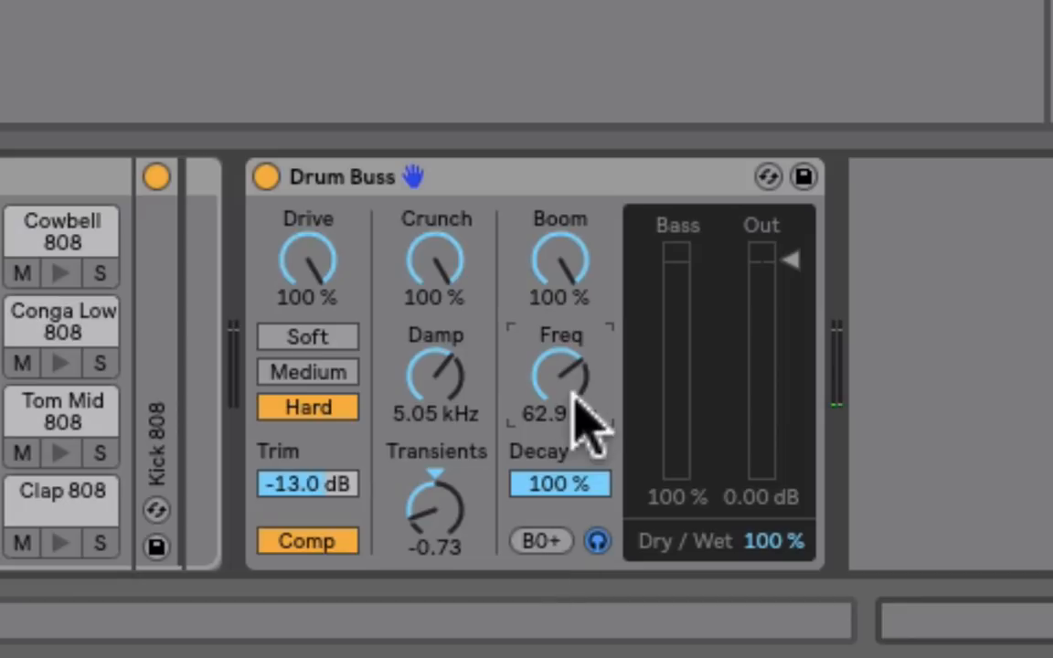
{"action": "left_click", "coordinate": [544, 543]}
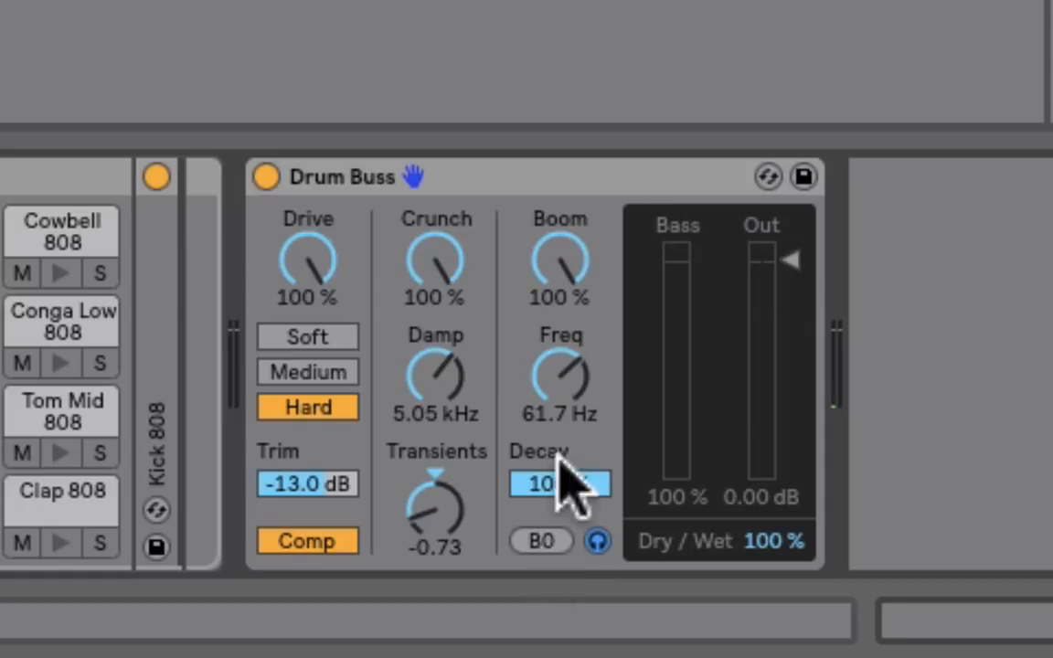
- Lower the Boom frequency in stages, snapping it to A#0 and finally to A0 at 55.0 Hz, and play the loop
{"action": "left_click_drag", "start_coordinate": [567, 377], "coordinate": [566, 402]}
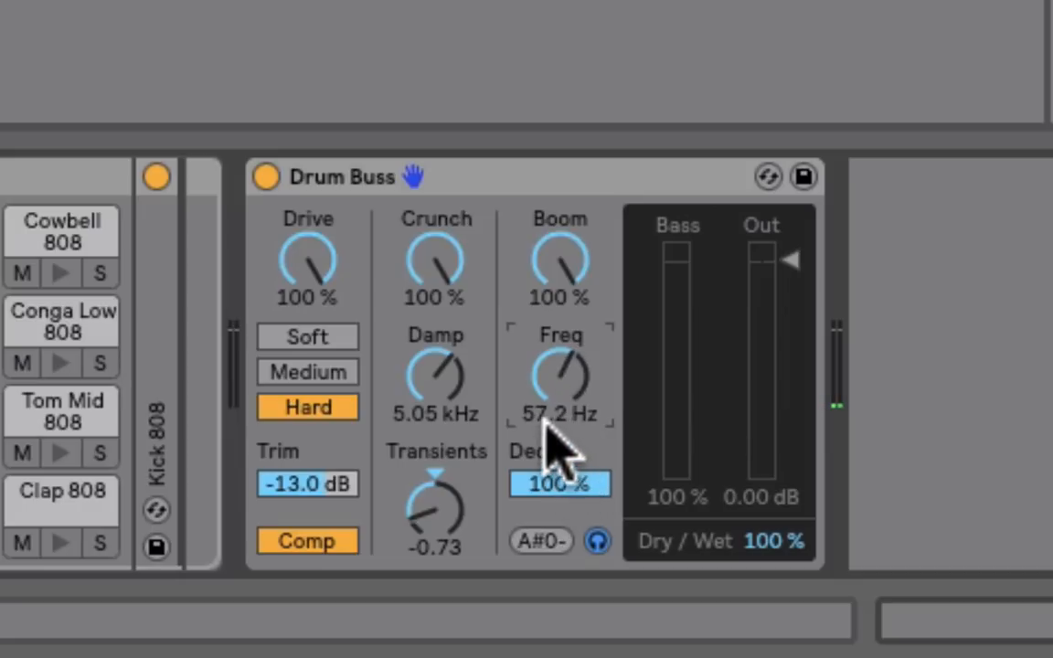
{"action": "left_click", "coordinate": [551, 543]}
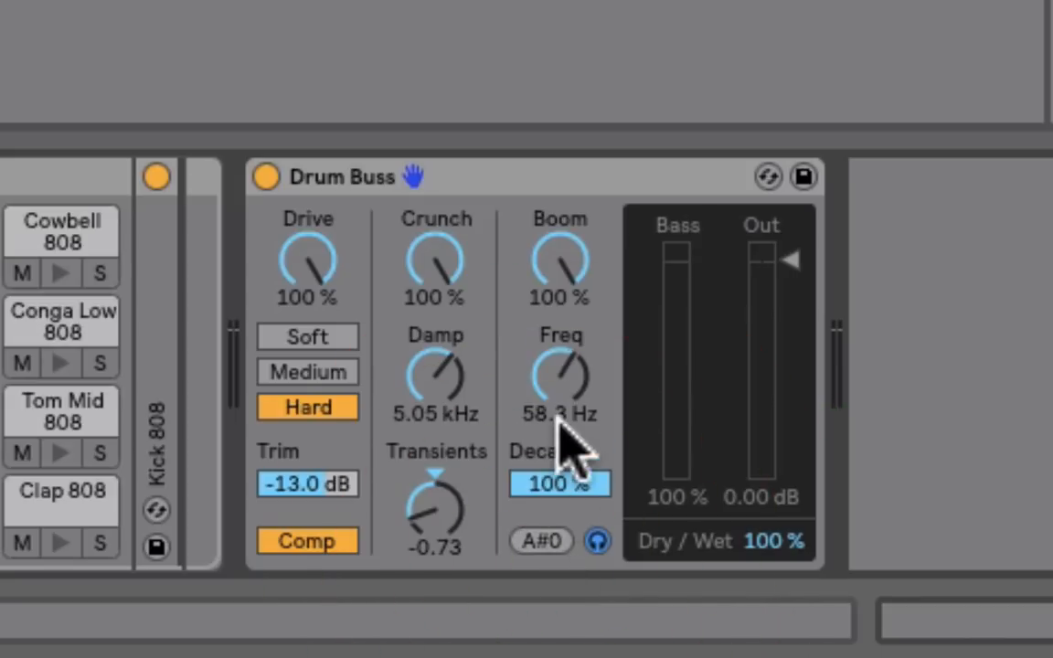
{"action": "left_click_drag", "start_coordinate": [562, 367], "coordinate": [562, 384]}
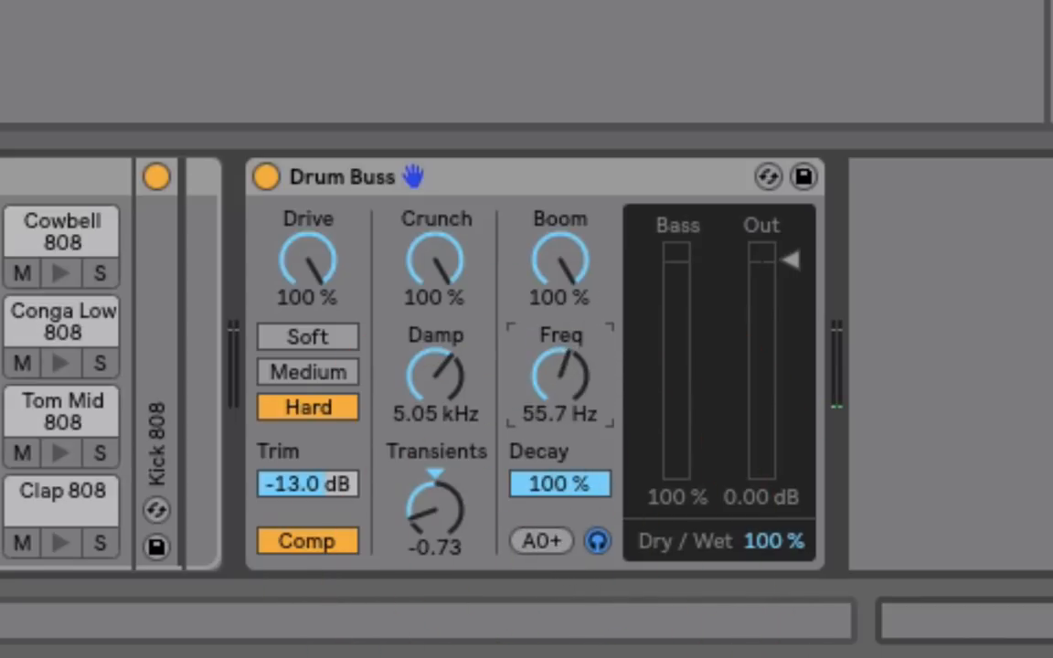
{"action": "left_click", "coordinate": [562, 540]}
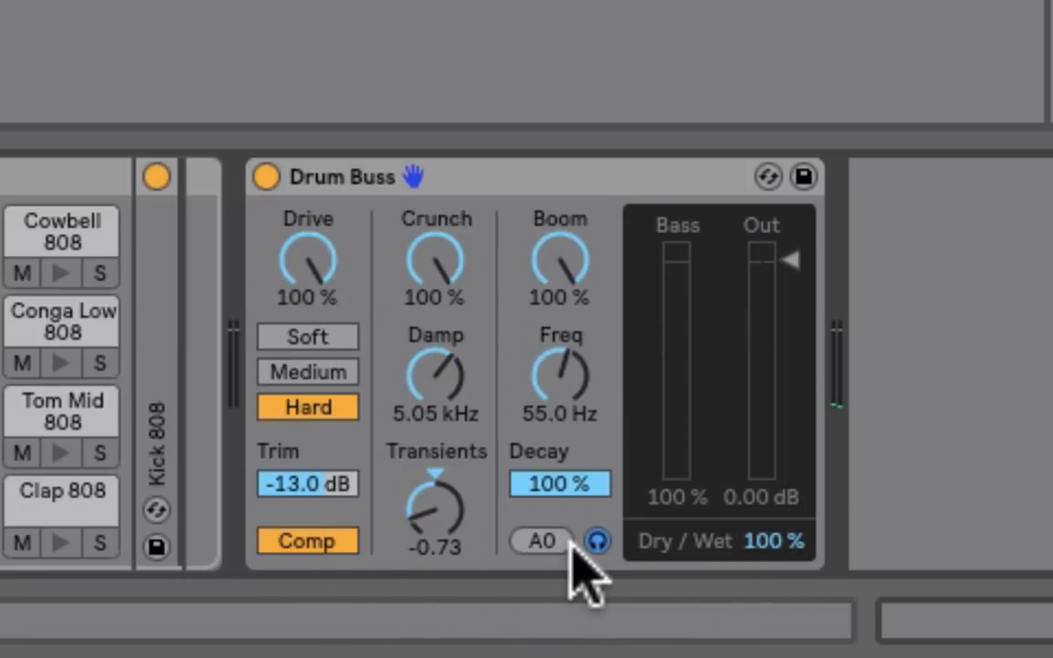
{"action": "key", "text": "space"}
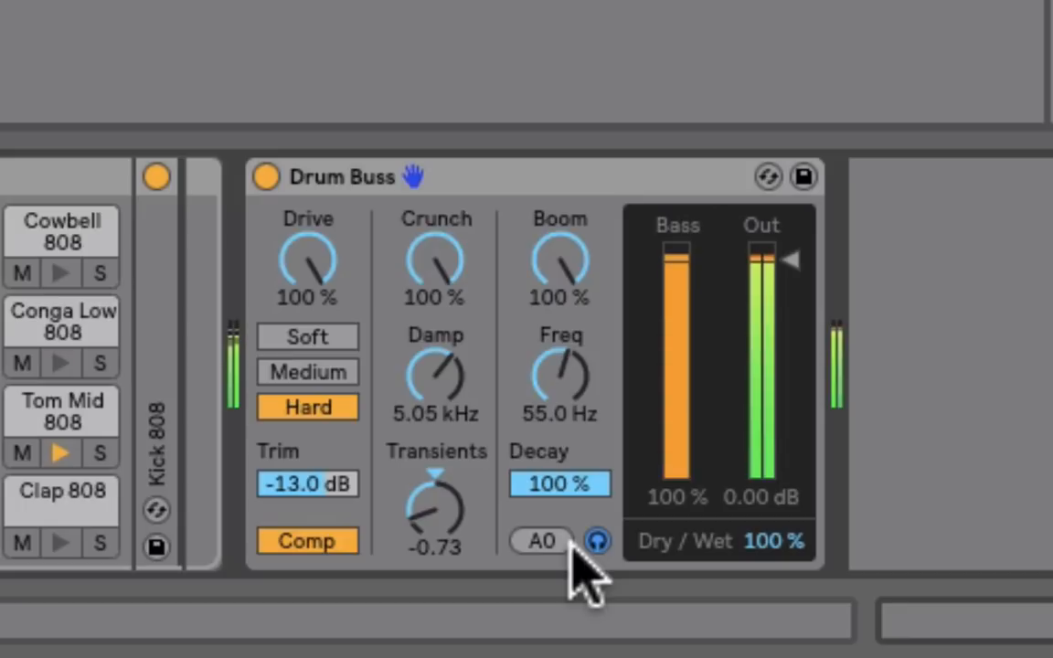
{"action": "key", "text": "space"}
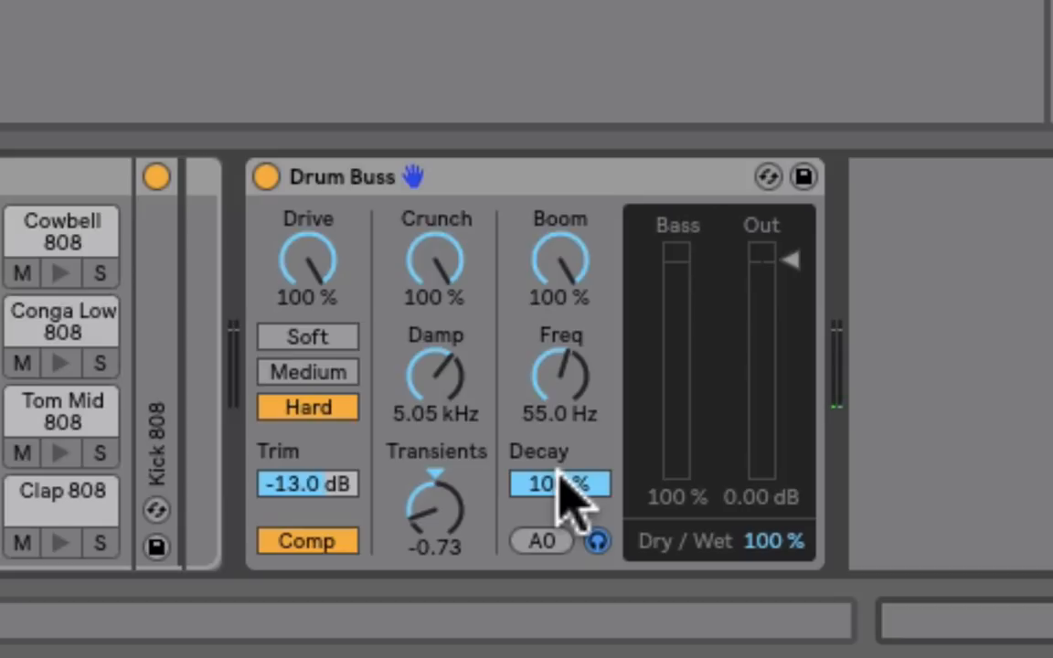
- Shorten the Boom Decay to 32 % and play the loop to audition the isolated boom
{"action": "key", "text": "space"}
{"action": "left_click_drag", "start_coordinate": [562, 489], "coordinate": [562, 608]}
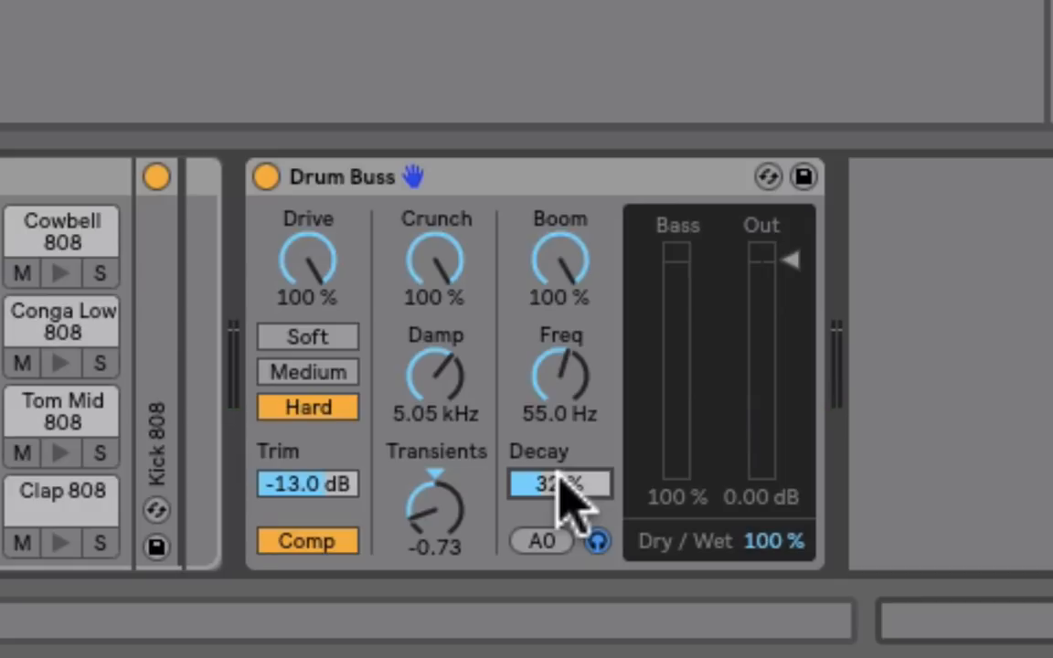
{"action": "key", "text": "space"}
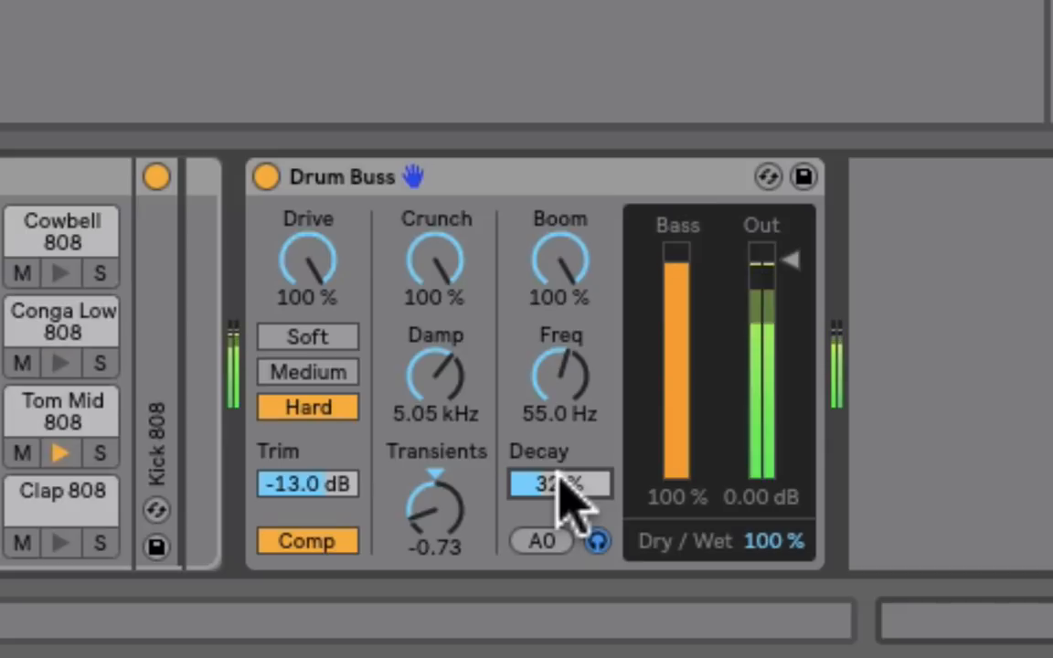
{"action": "key", "text": "space"}
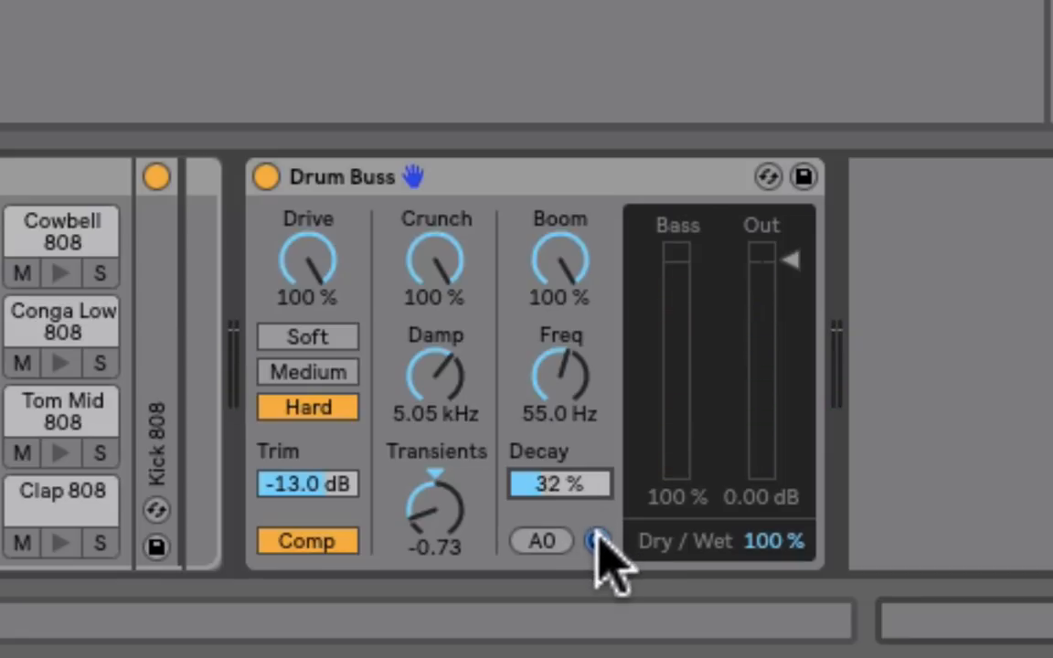
- Turn off Boom audition and set Decay to 54 % while the full loop plays
{"action": "left_click", "coordinate": [597, 537]}
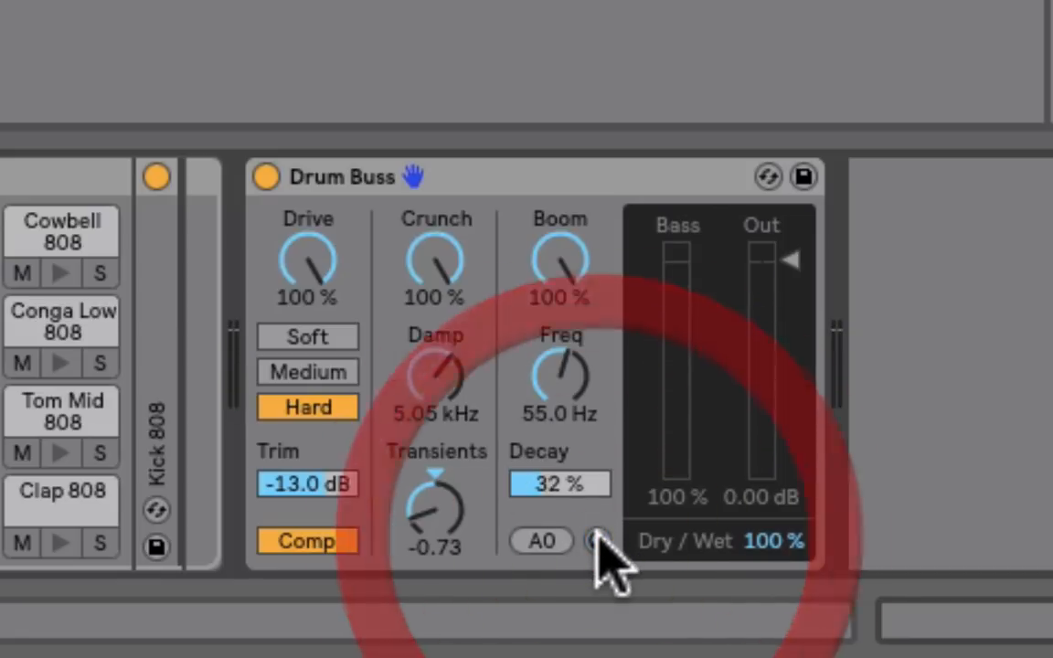
{"action": "key", "text": "space"}
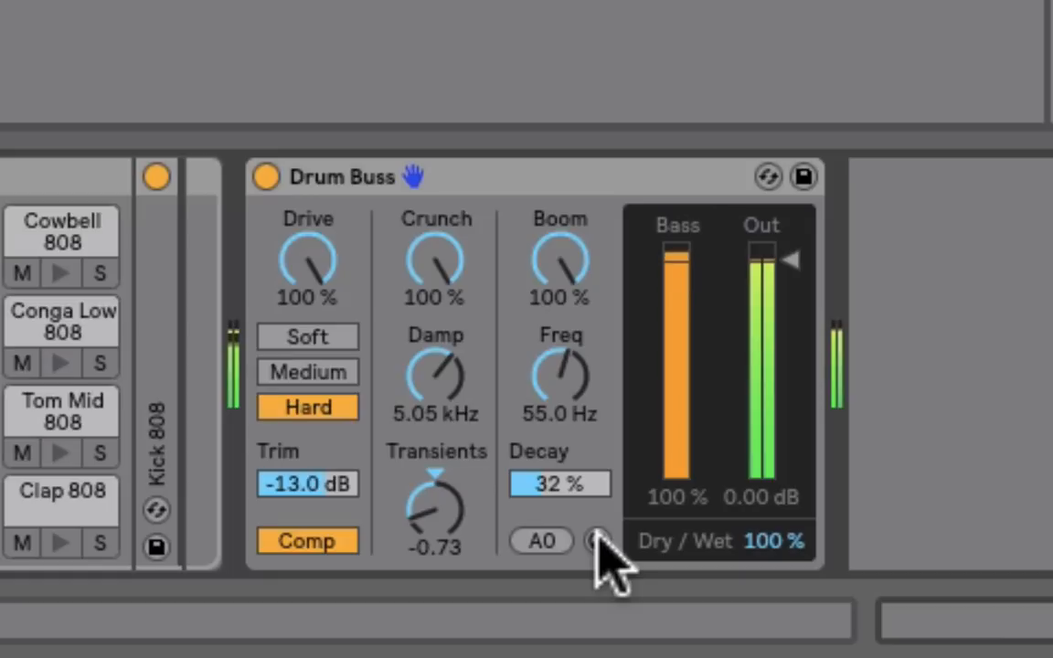
{"action": "mouse_move", "coordinate": [571, 491]}
{"action": "left_mouse_down"}
{"action": "mouse_move", "coordinate": [571, 475]}
{"action": "mouse_move", "coordinate": [565, 483]}
{"action": "left_mouse_up"}
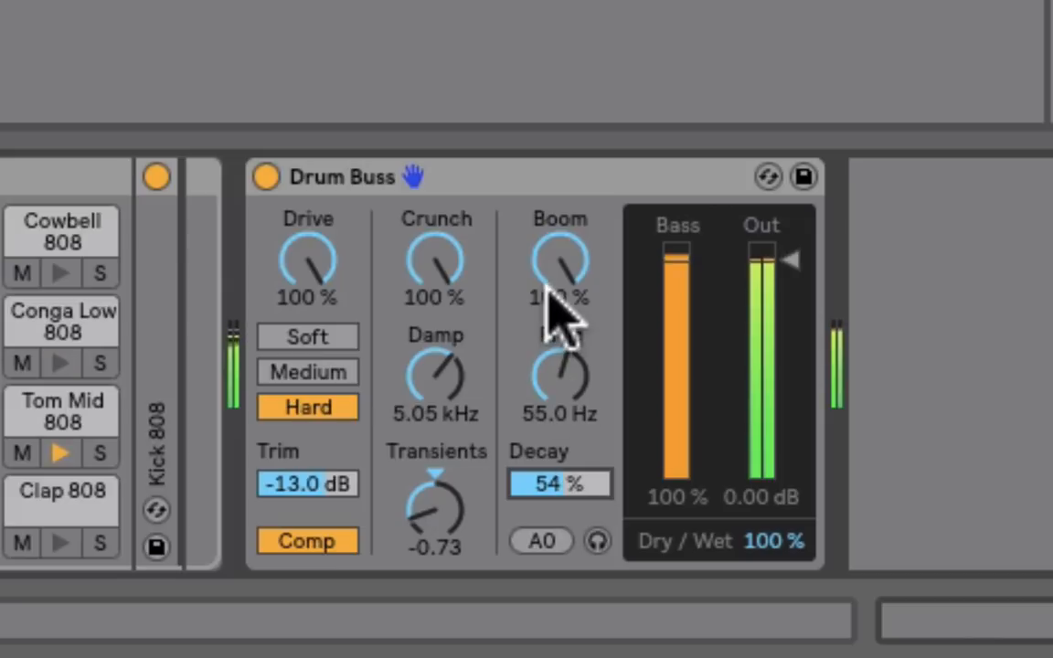
- Reduce the Boom amount to 68 % and the output level to -3.66 dB
{"action": "left_click_drag", "start_coordinate": [563, 264], "coordinate": [564, 295]}
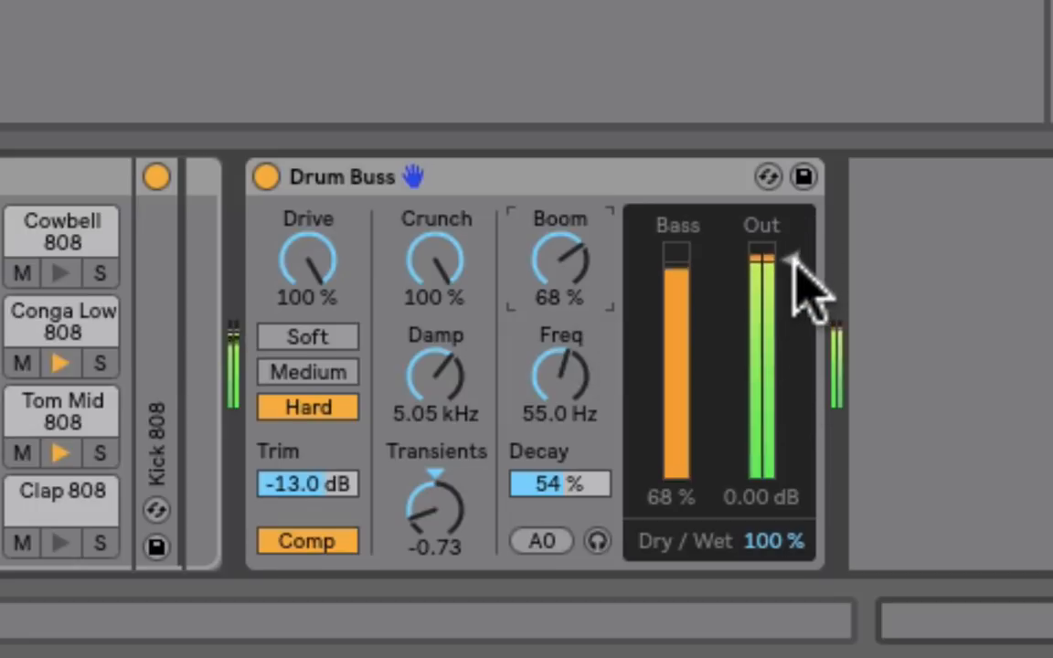
{"action": "left_click_drag", "start_coordinate": [791, 258], "coordinate": [793, 277]}
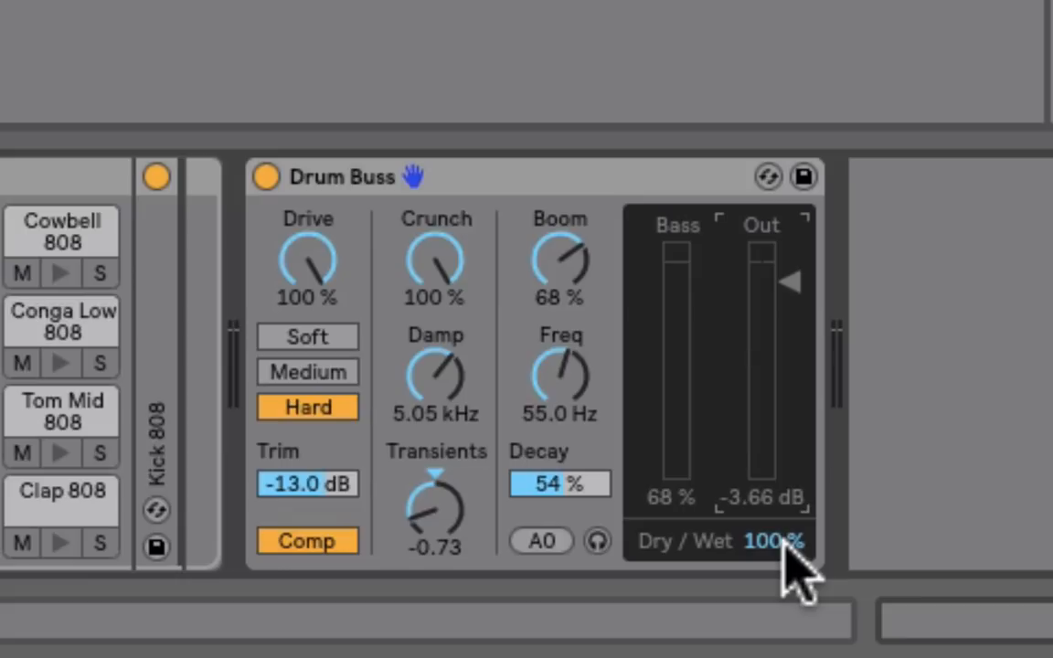
- Set Dry/Wet to 24 % and play the loop briefly to hear the blended signal
{"action": "mouse_move", "coordinate": [782, 546]}
{"action": "left_mouse_down"}
{"action": "mouse_move", "coordinate": [782, 650]}
{"action": "mouse_move", "coordinate": [779, 530]}
{"action": "left_mouse_up"}
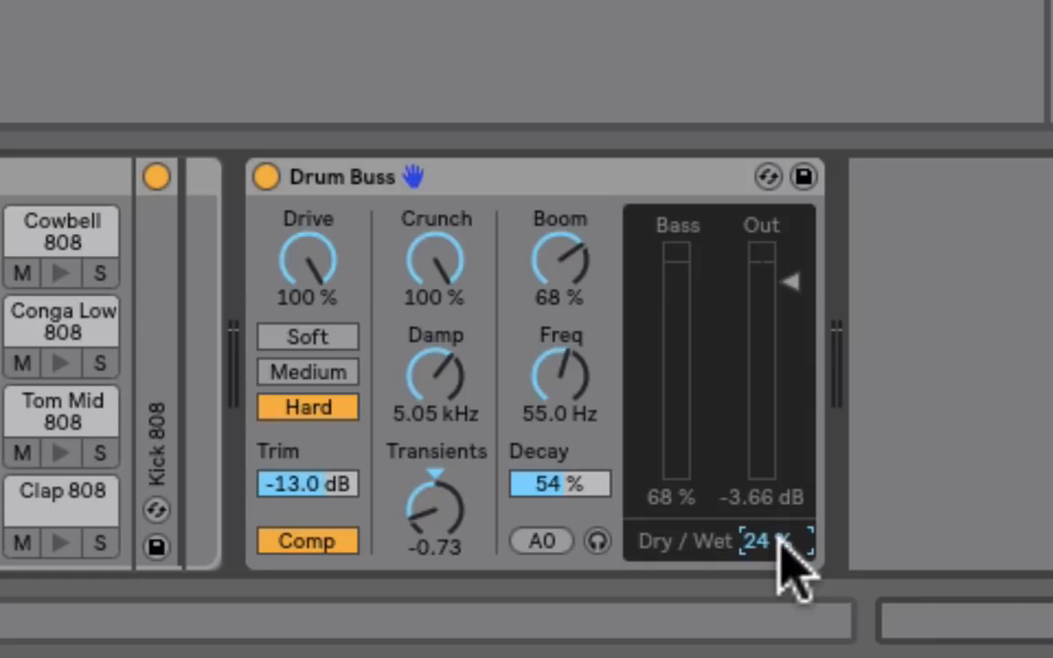
{"action": "key", "text": "space"}
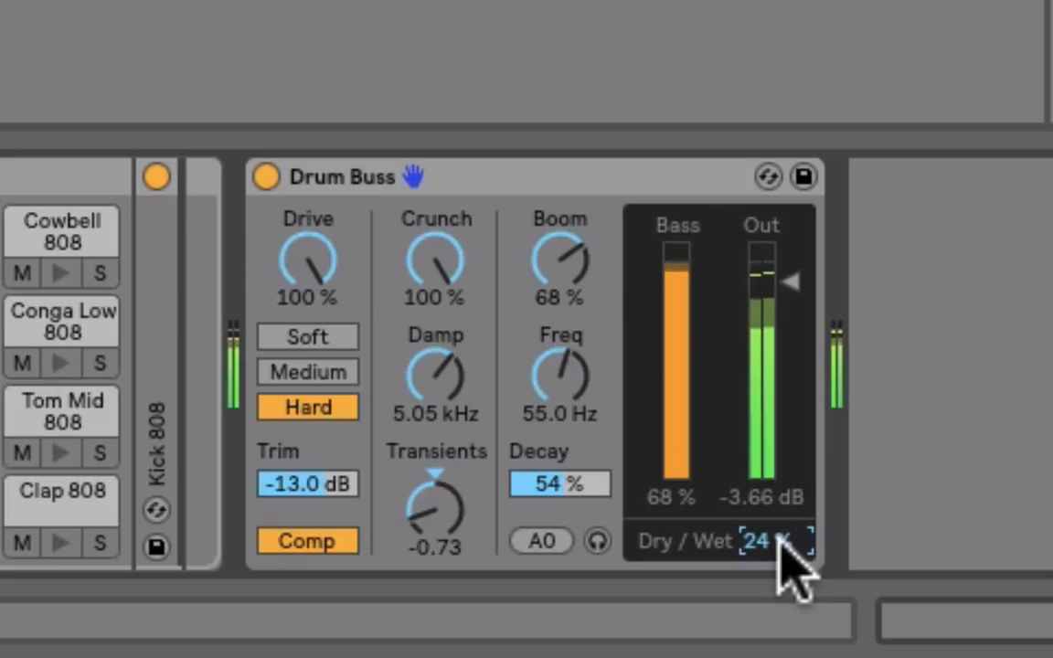
{"action": "key", "text": "space"}
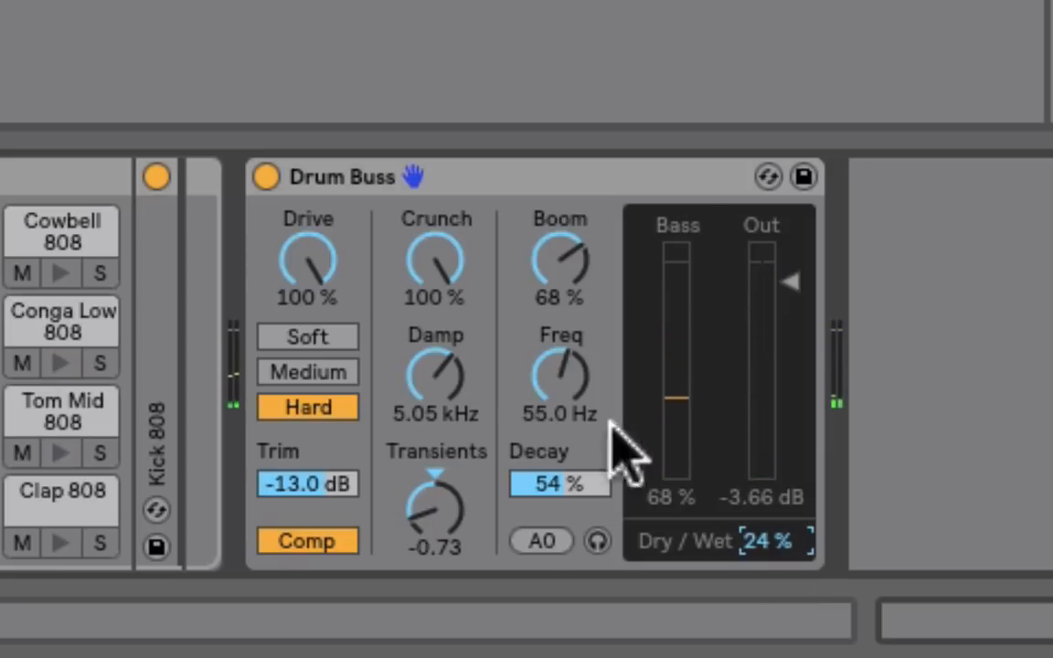
- Compare the playing loop with Drum Buss bypassed and re-enabled at the 24 % mix
{"action": "key", "text": "space"}
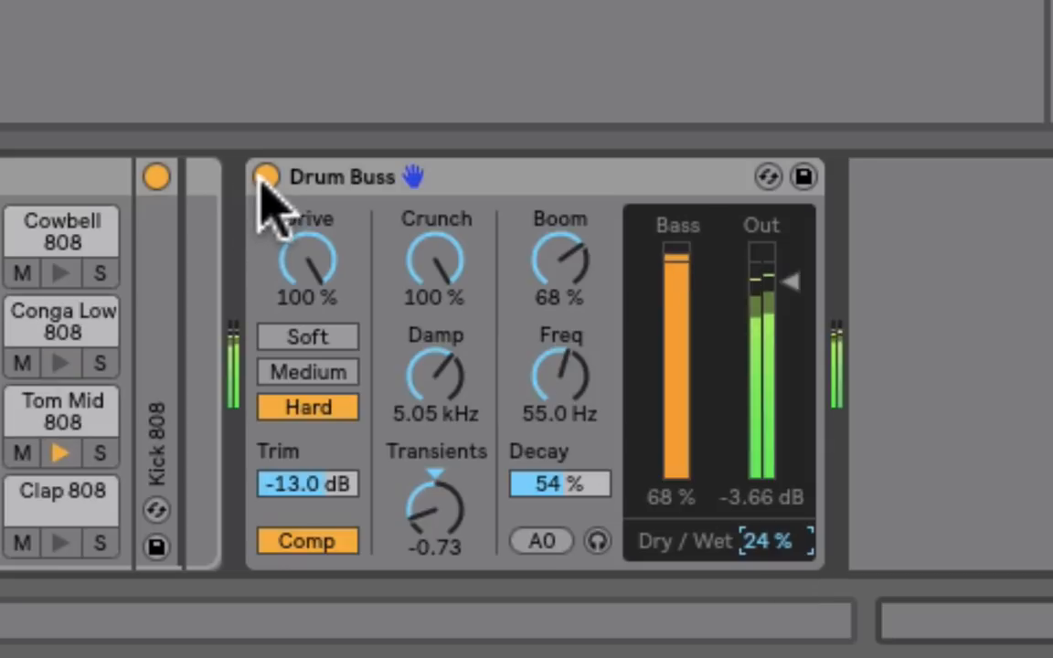
{"action": "left_click", "coordinate": [266, 177]}
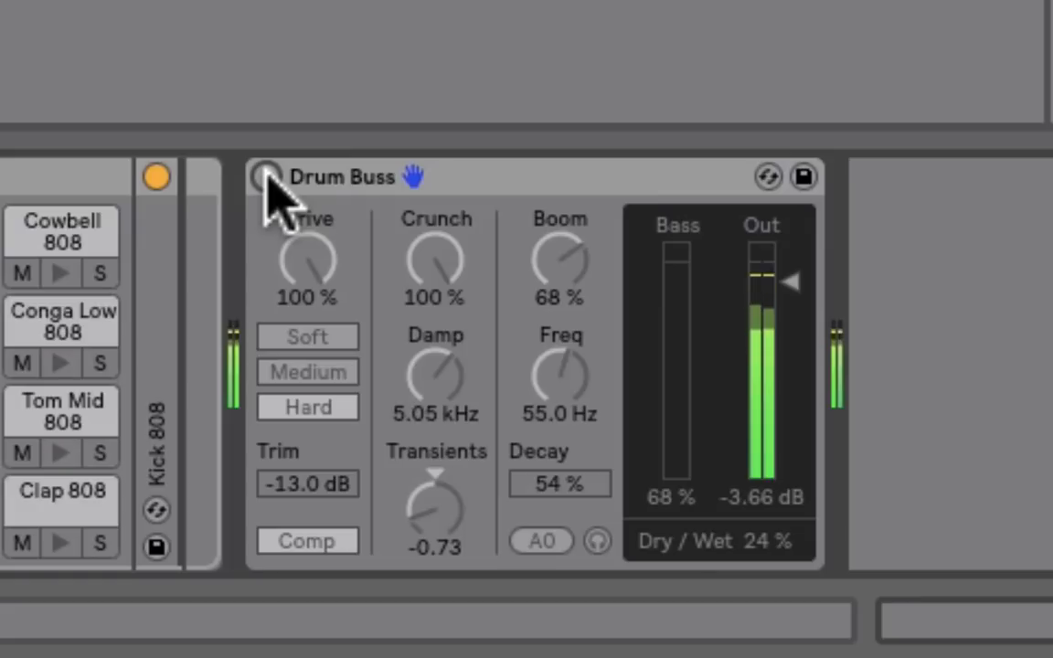
{"action": "left_click", "coordinate": [266, 176]}
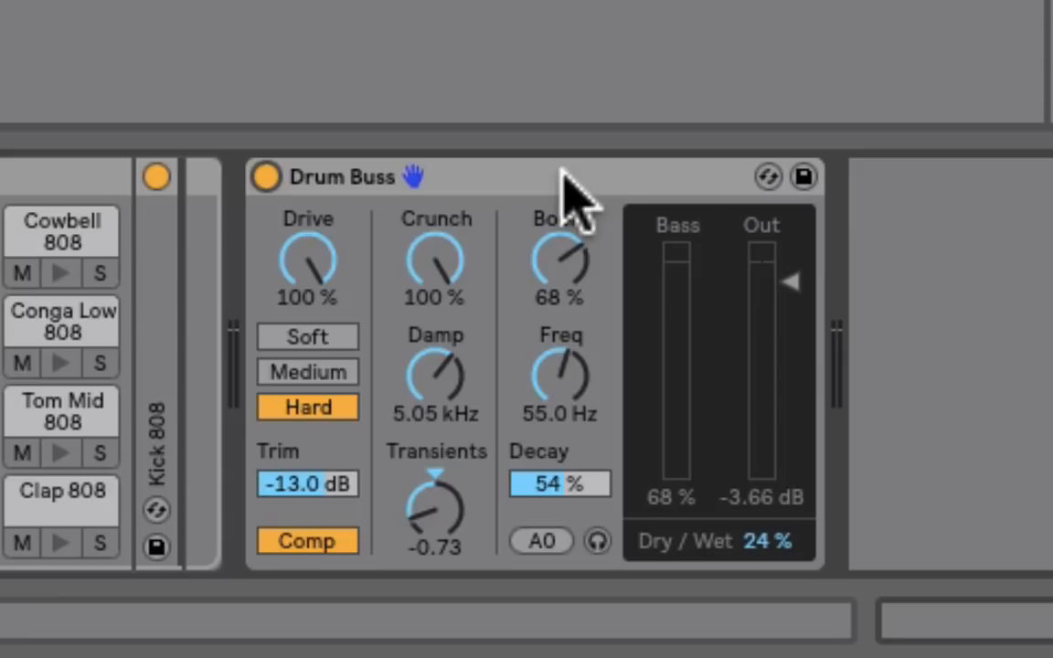
- Raise Dry/Wet to 100 % during playback and compare the loop with Drum Buss bypassed and re-enabled
{"action": "left_click", "coordinate": [564, 179]}
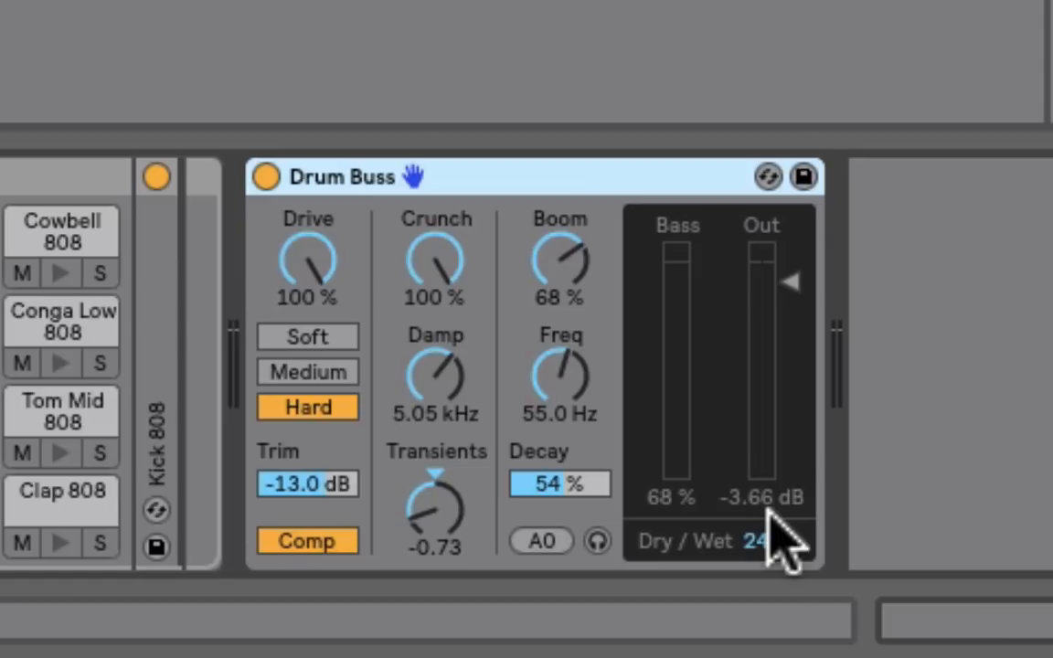
{"action": "key", "text": "space"}
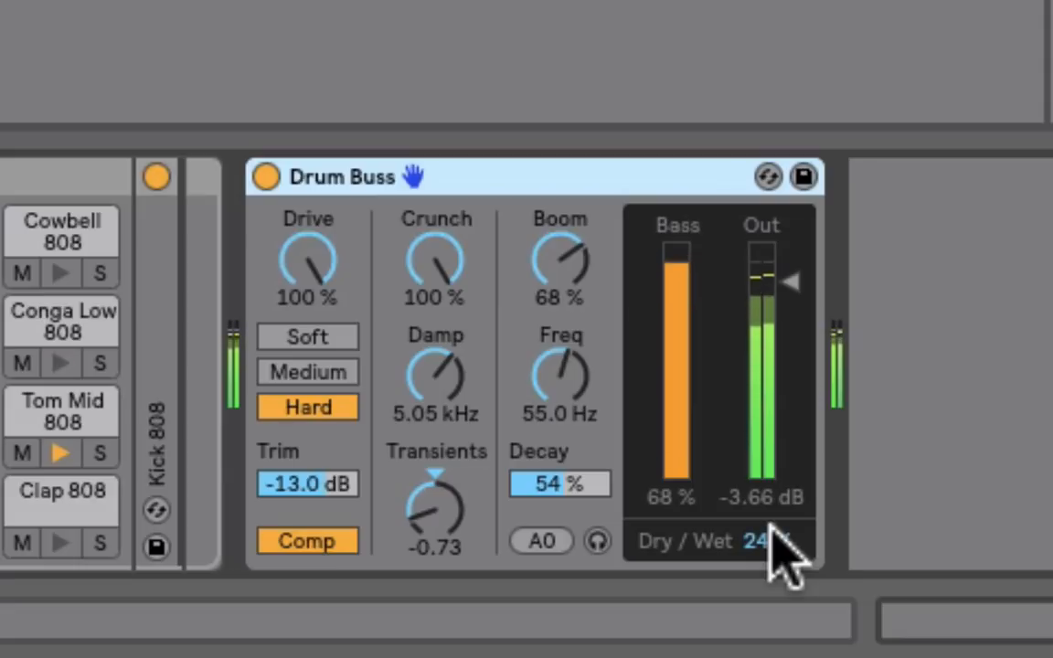
{"action": "left_click_drag", "start_coordinate": [770, 530], "coordinate": [770, 315]}
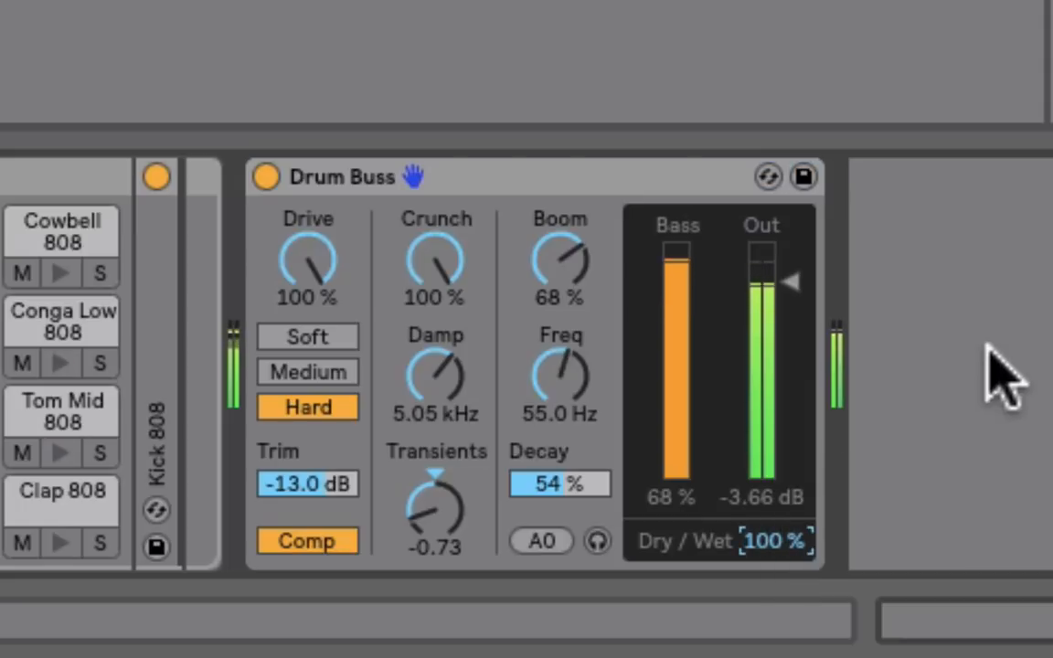
{"action": "left_click", "coordinate": [266, 177]}
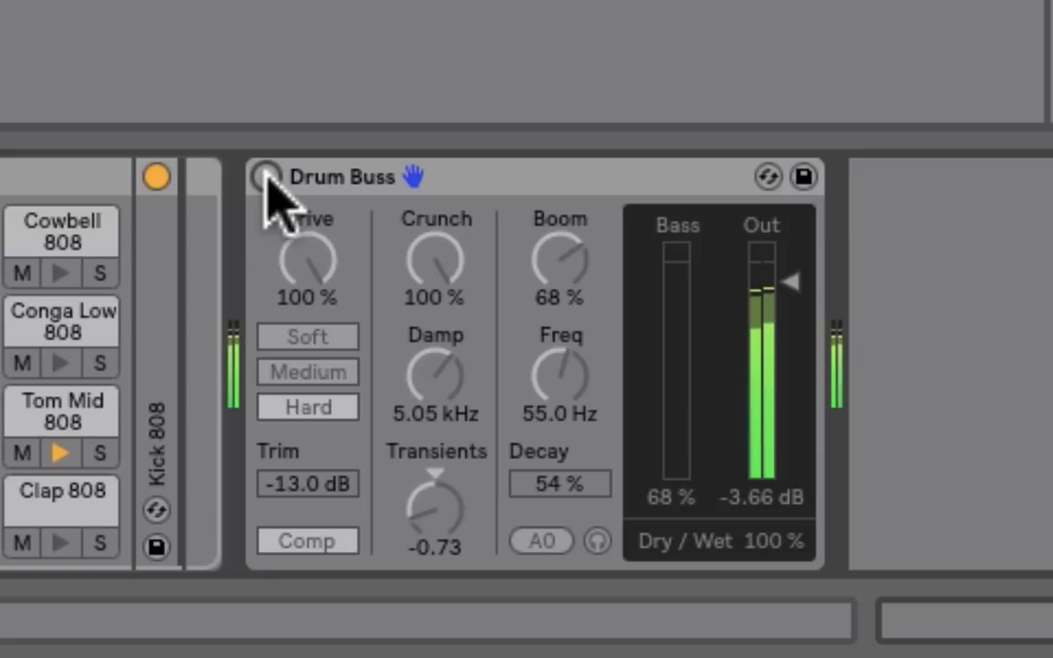
{"action": "left_click", "coordinate": [266, 177]}
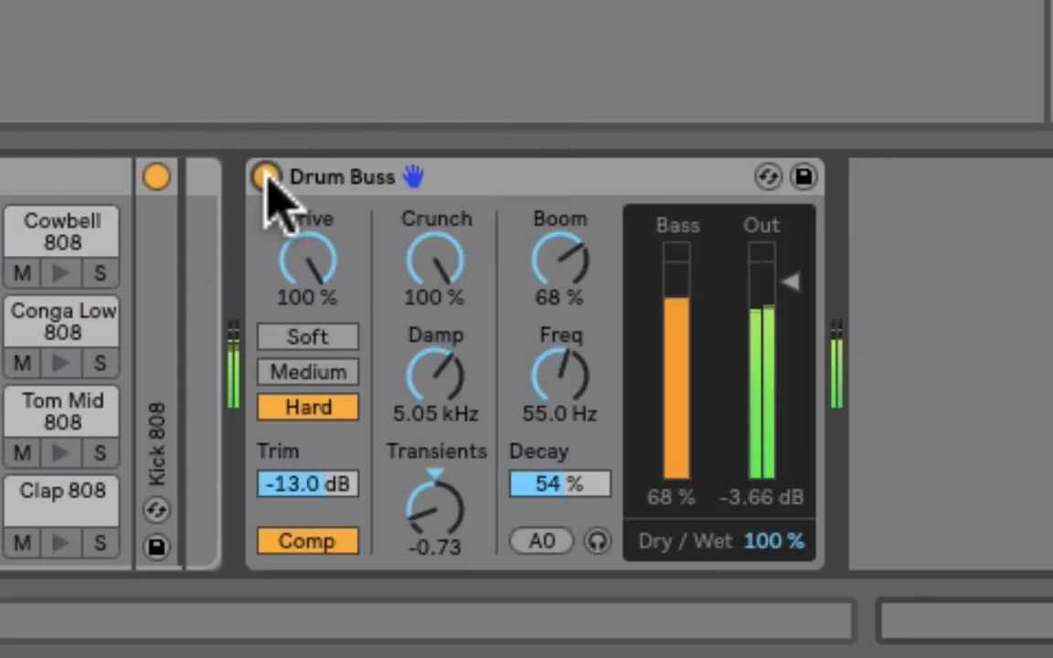